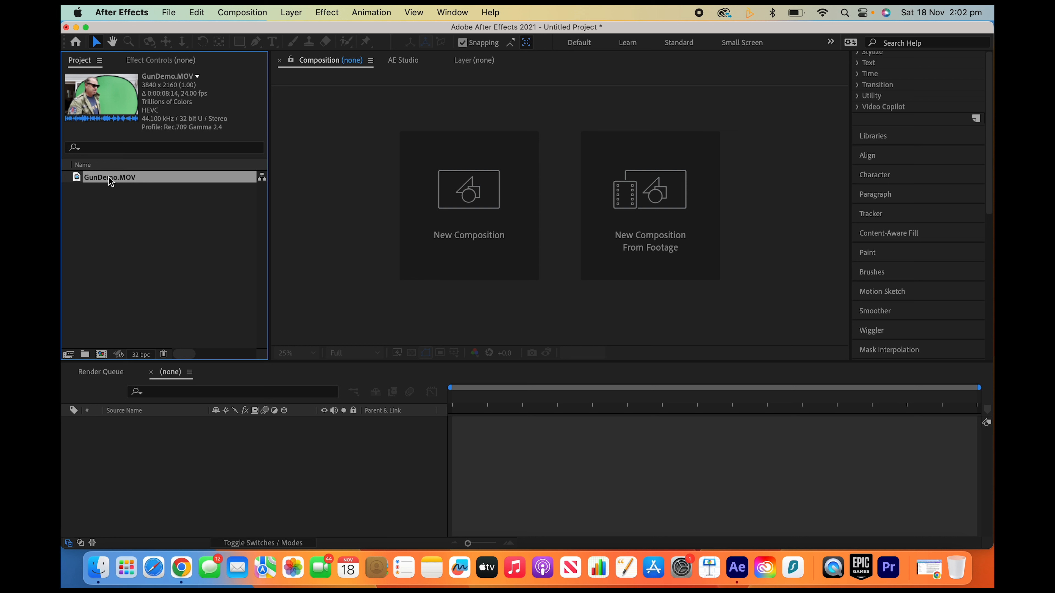
# Step: Create a new composition from the GunDemo.MOV footage and fit its whole frame in the viewer
pyautogui.moveTo(109, 178); pyautogui.dragTo(103, 356)
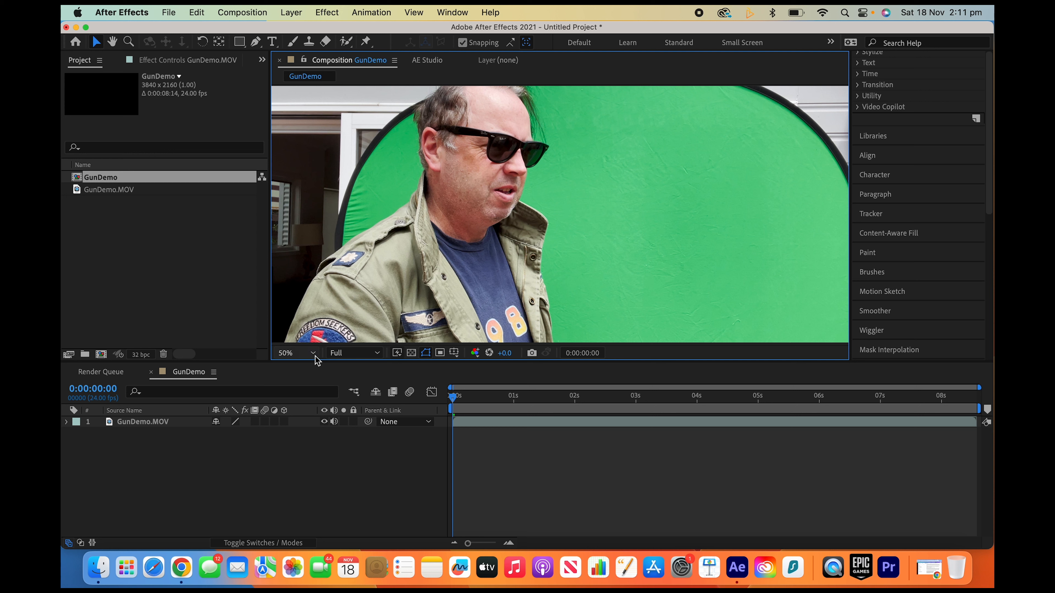
pyautogui.click(314, 354)
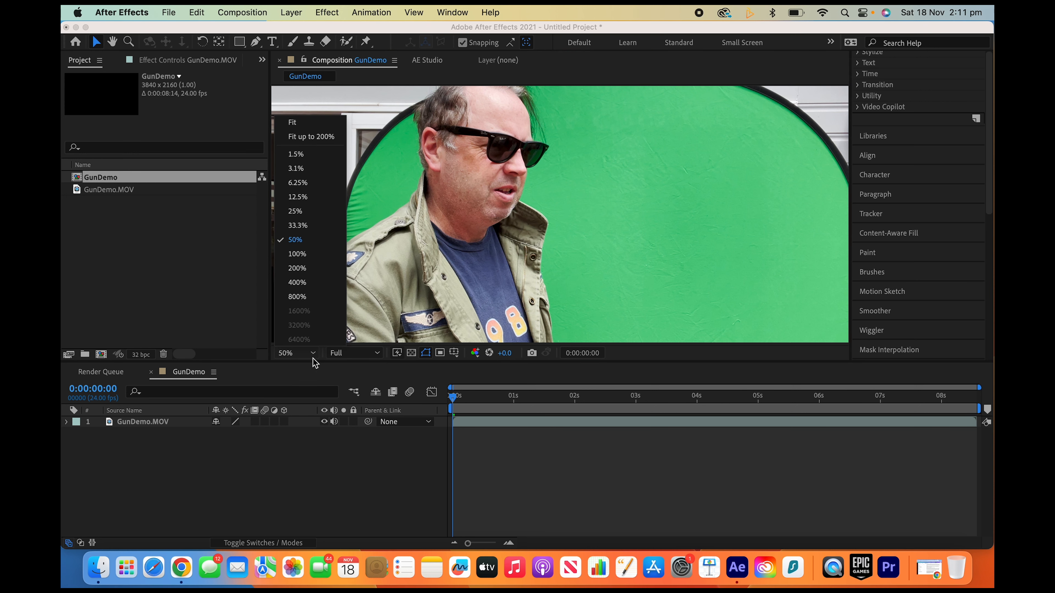
pyautogui.click(292, 123)
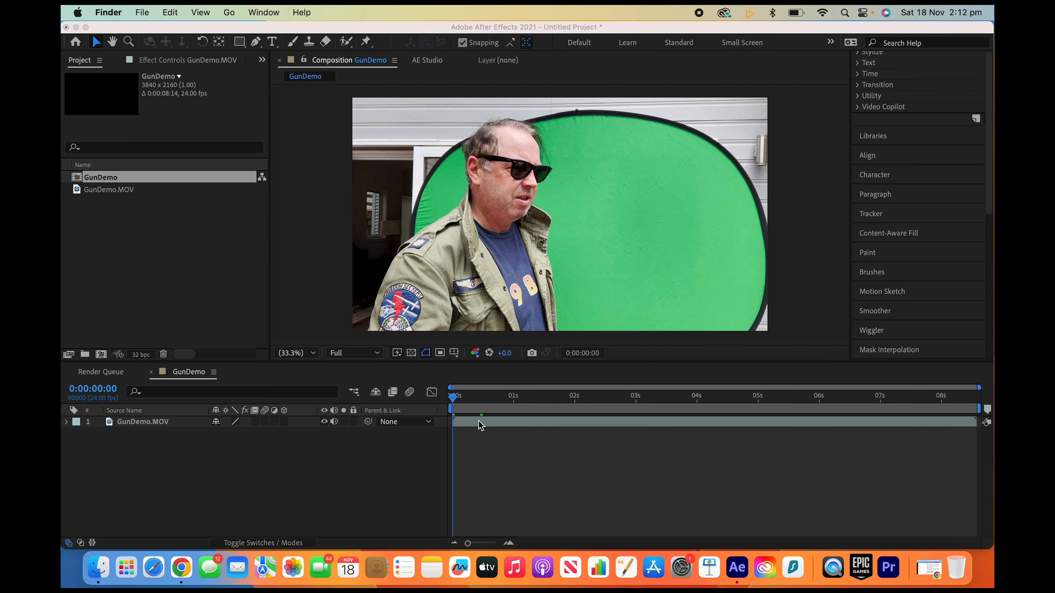
# Step: Set the work area from 0:00:01:01 to 0:00:06:04 and trim the composition to it
pyautogui.click(454, 399)
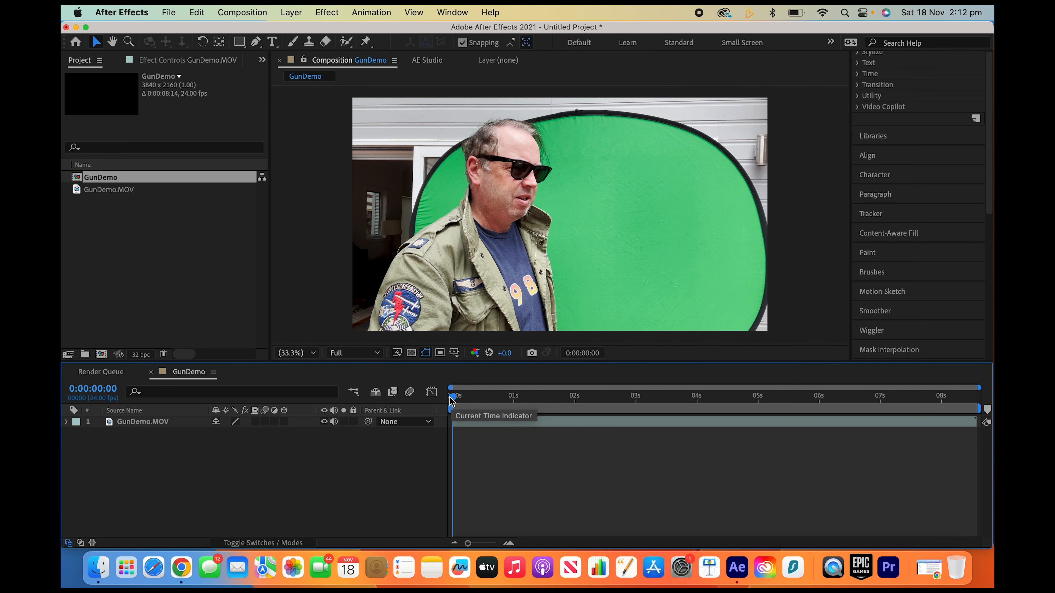
pyautogui.moveTo(465, 398)
pyautogui.mouseDown()
pyautogui.moveTo(503, 398)
pyautogui.moveTo(450, 398)
pyautogui.mouseUp()
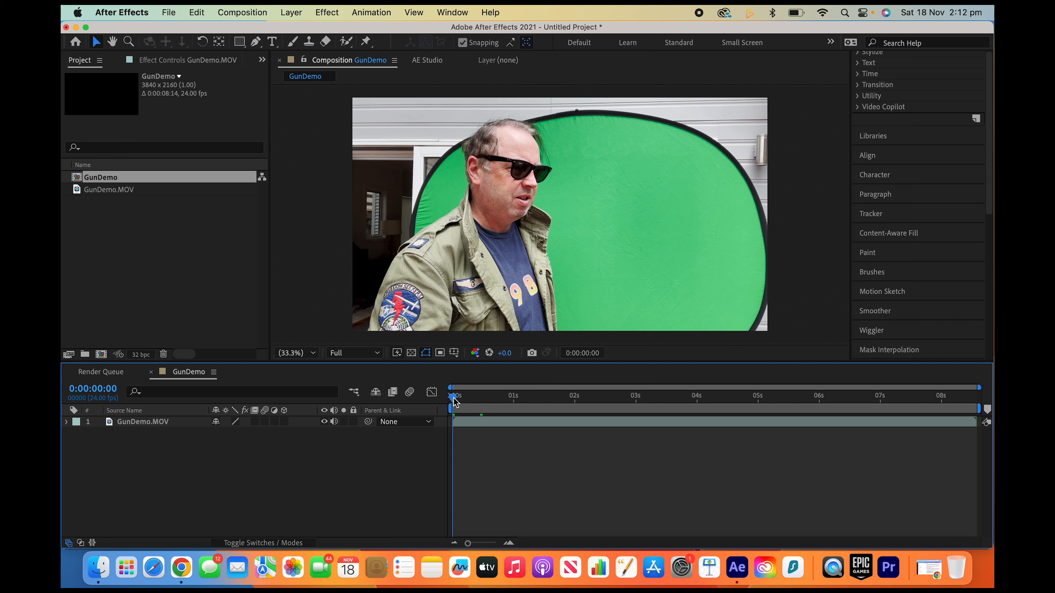
pyautogui.moveTo(454, 398); pyautogui.dragTo(541, 399)
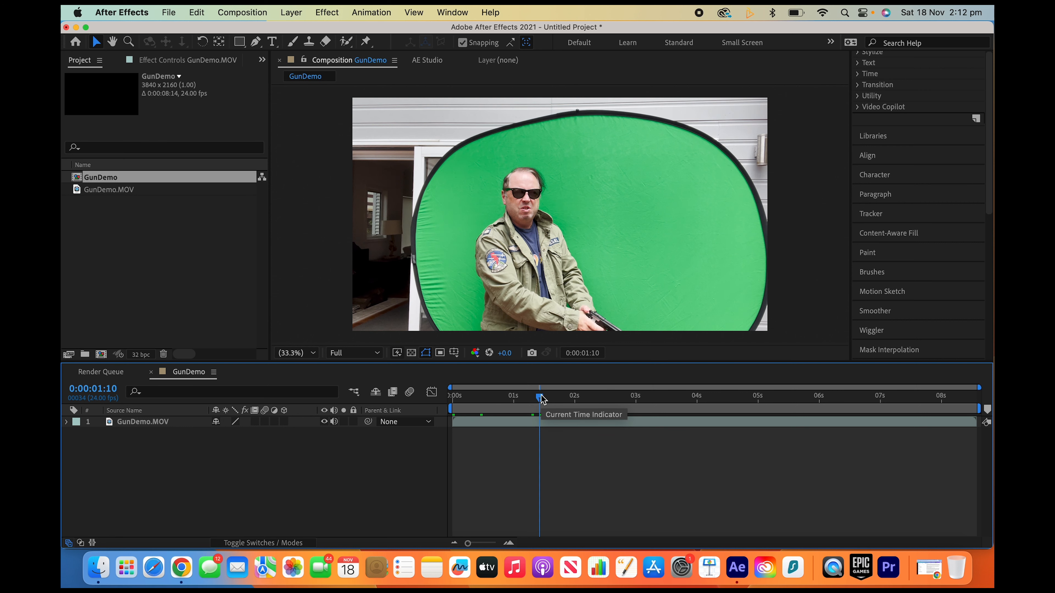
pyautogui.moveTo(541, 399); pyautogui.dragTo(518, 399)
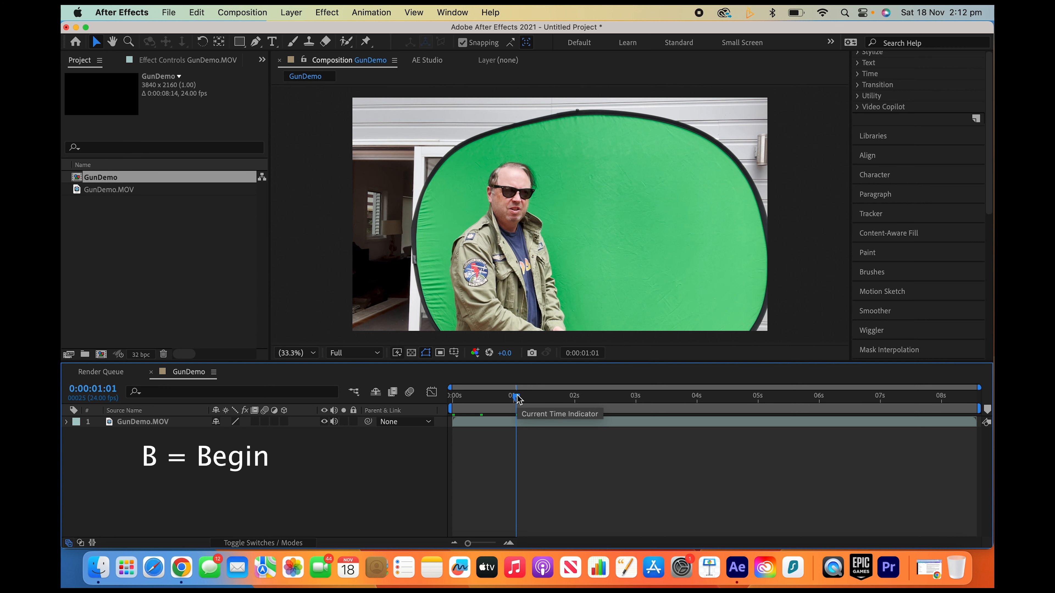
pyautogui.press('b')
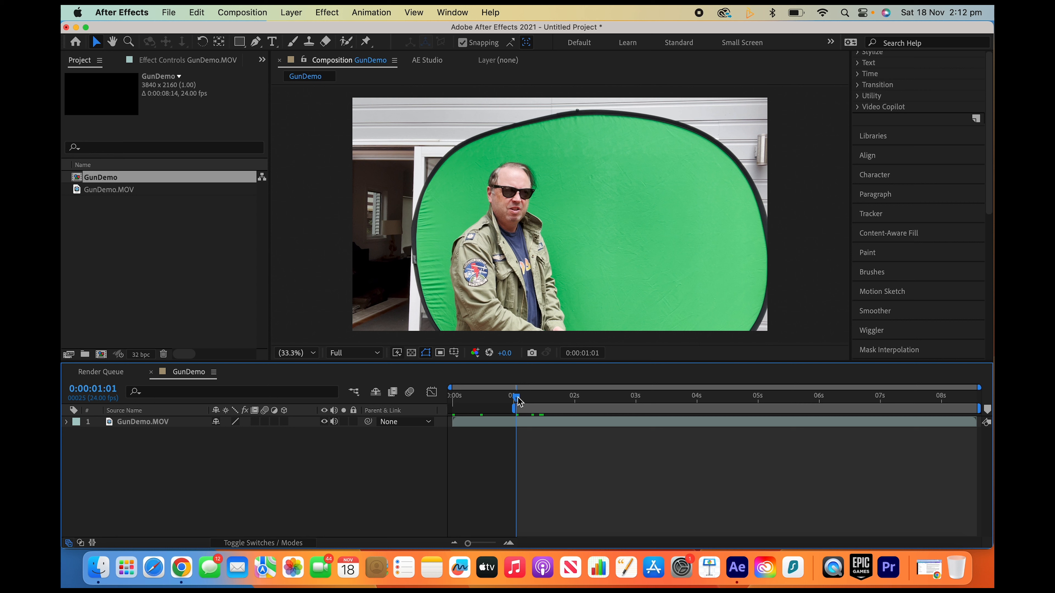
pyautogui.moveTo(517, 401); pyautogui.dragTo(830, 399)
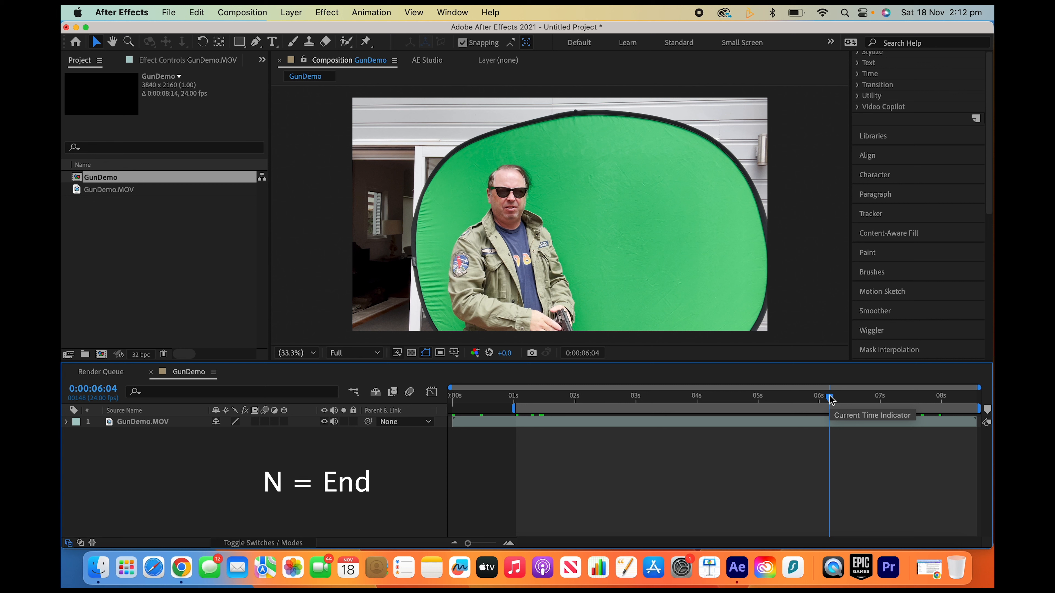
pyautogui.press('n')
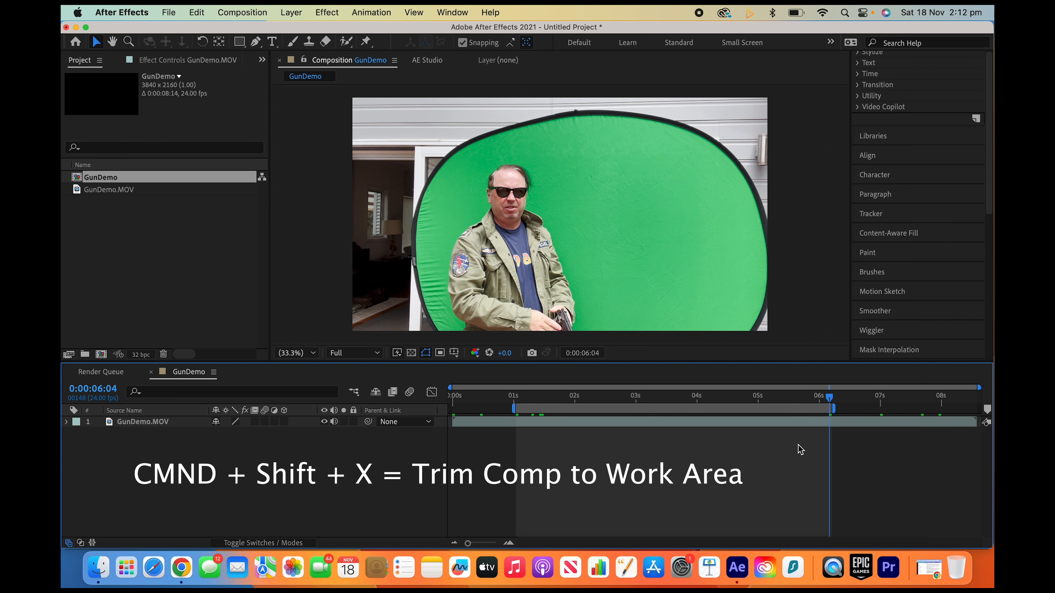
pyautogui.press('super+shift+x')
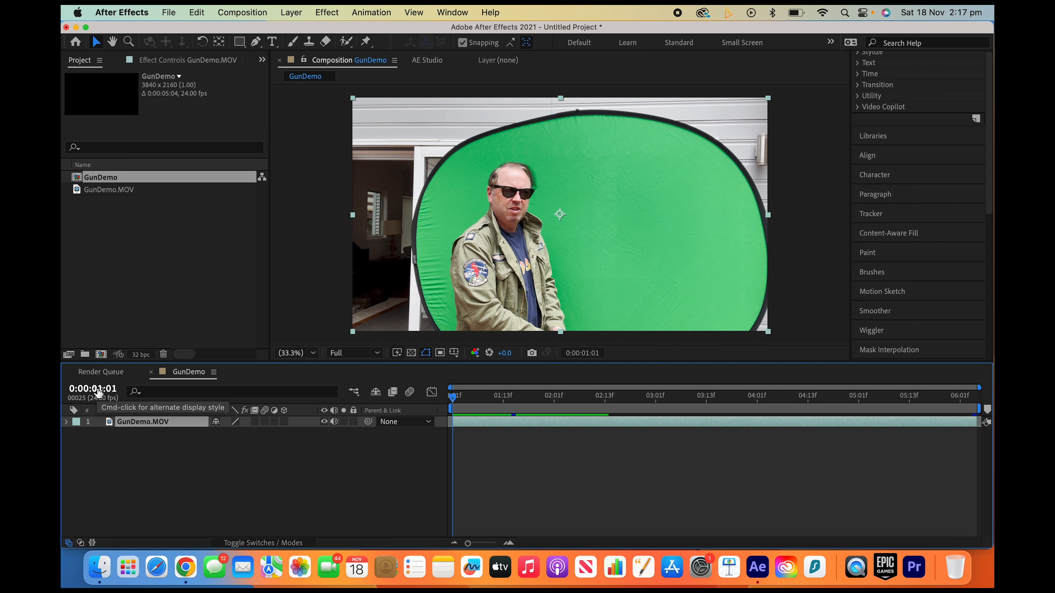
# Step: Switch the composition's time display to frame numbers and back to timecode
pyautogui.keyDown('super'); pyautogui.click(99, 391); pyautogui.keyUp('super')
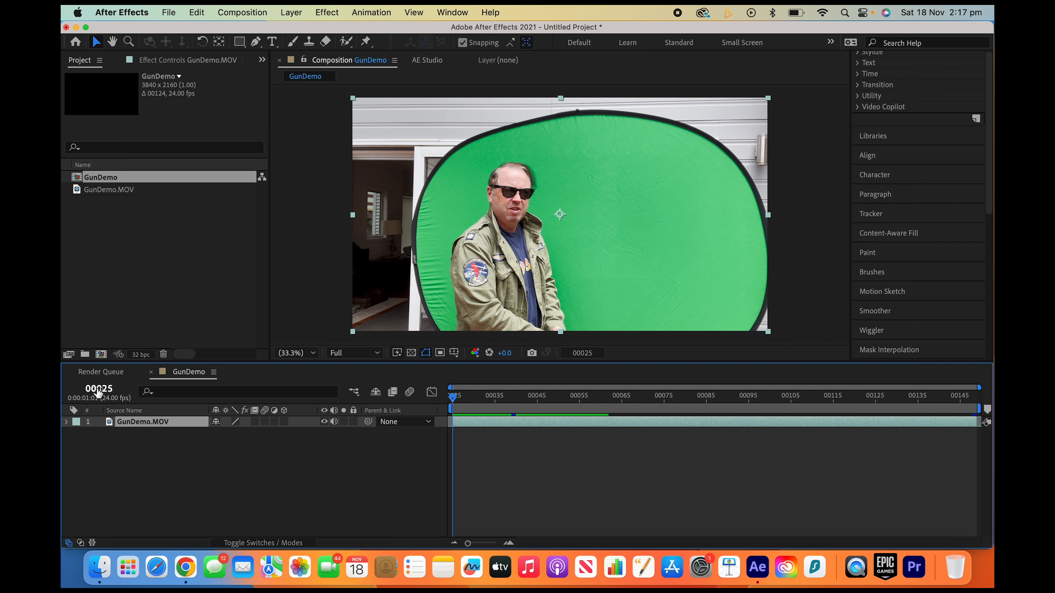
pyautogui.keyDown('super'); pyautogui.click(99, 390); pyautogui.keyUp('super')
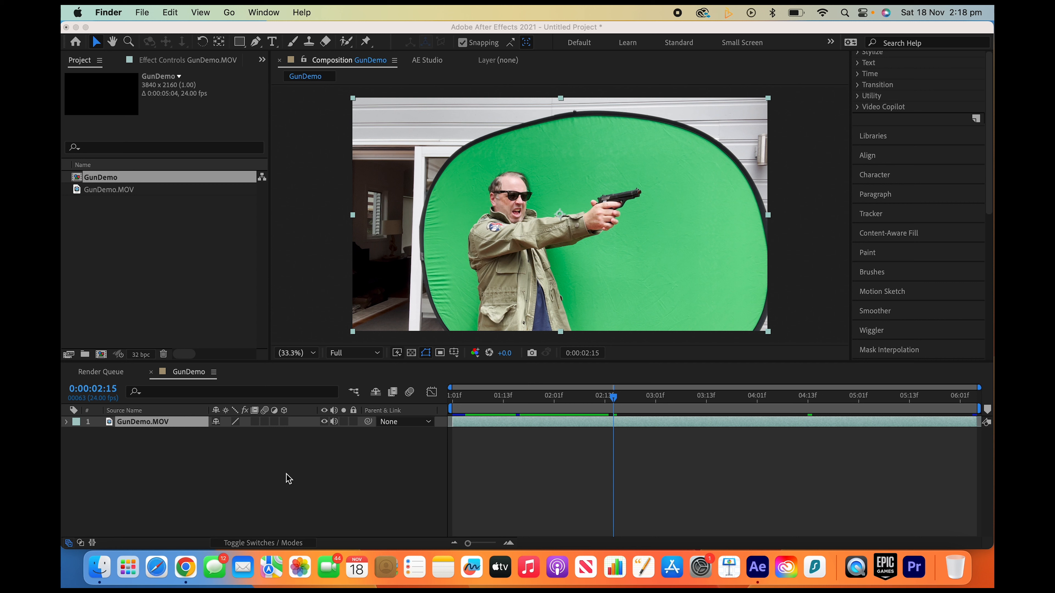
# Step: Reveal the audio waveform of the GunDemo.MOV layer and scrub across its first gunshot peak
pyautogui.click(66, 422)
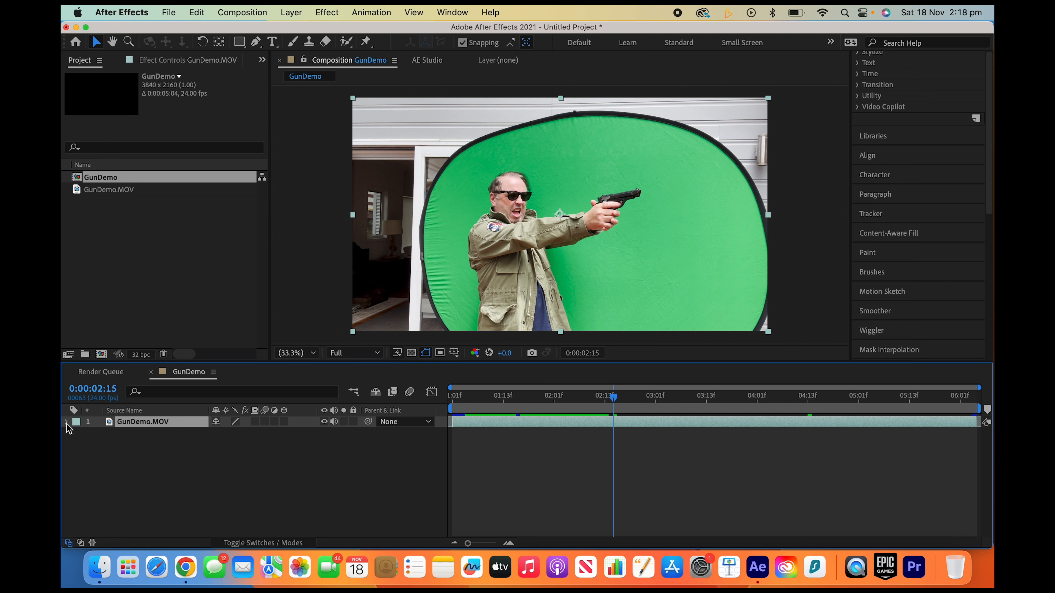
pyautogui.click(66, 422)
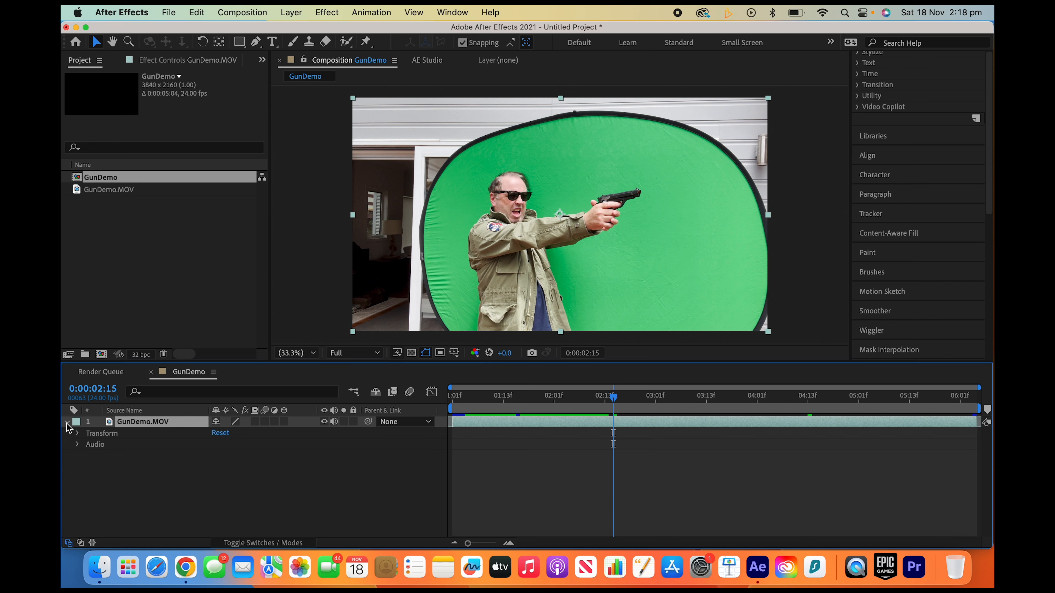
pyautogui.click(78, 444)
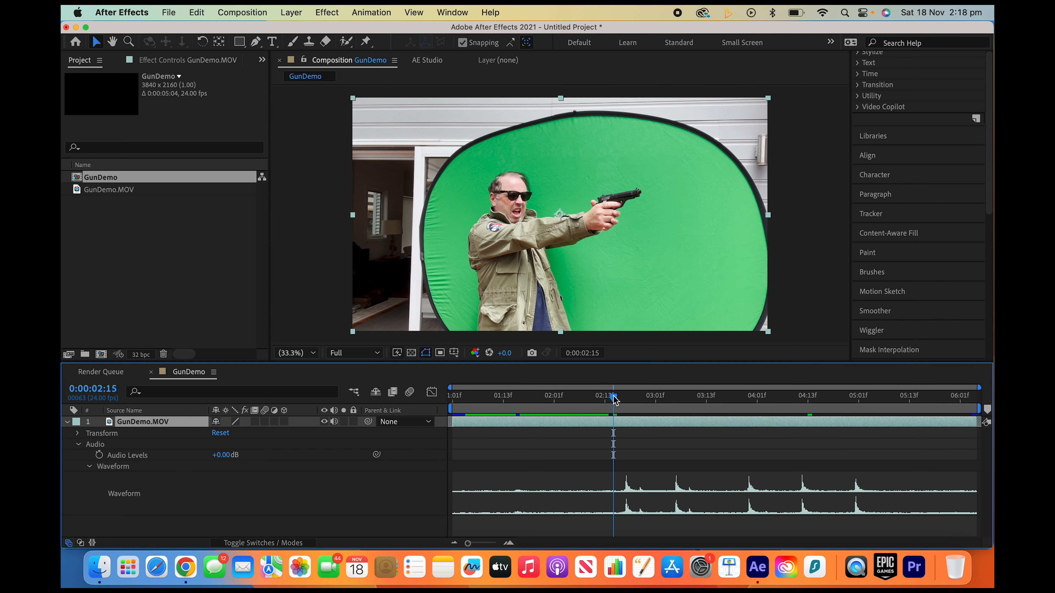
pyautogui.moveTo(613, 398); pyautogui.dragTo(655, 411)
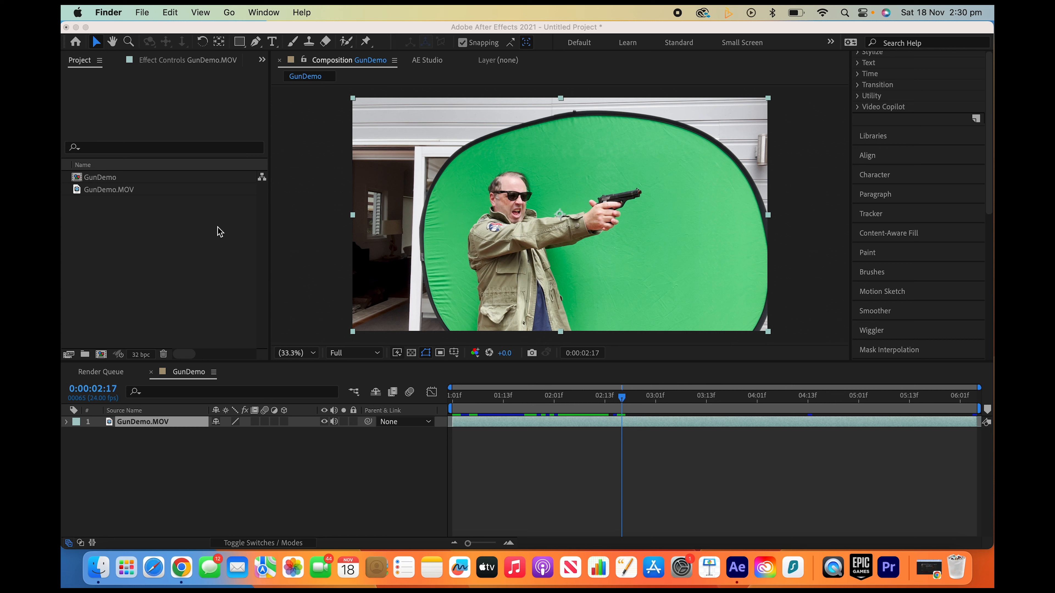
# Step: Import footagecrate-muzzleflash-magnum-quarter-1.mov as footage and add it to the composition above the GunDemo.MOV layer
pyautogui.click(221, 255)
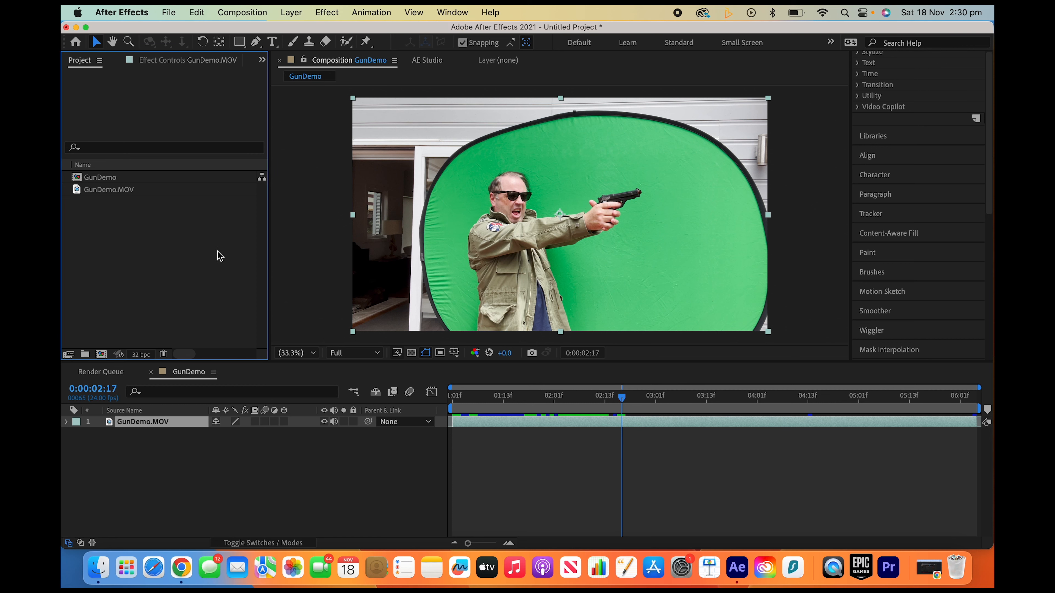
pyautogui.click(168, 13)
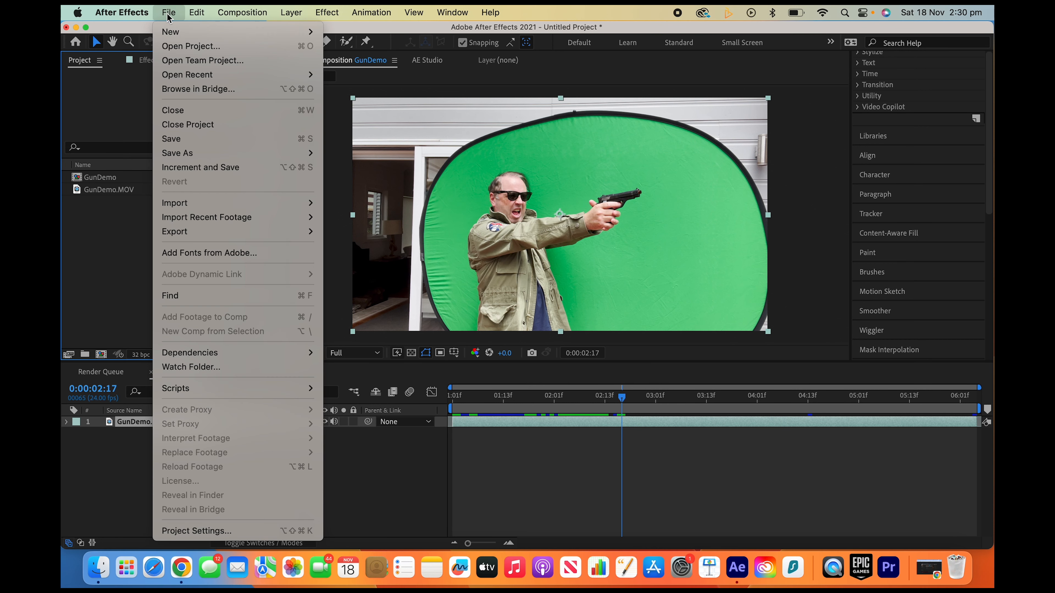
pyautogui.moveTo(182, 203)
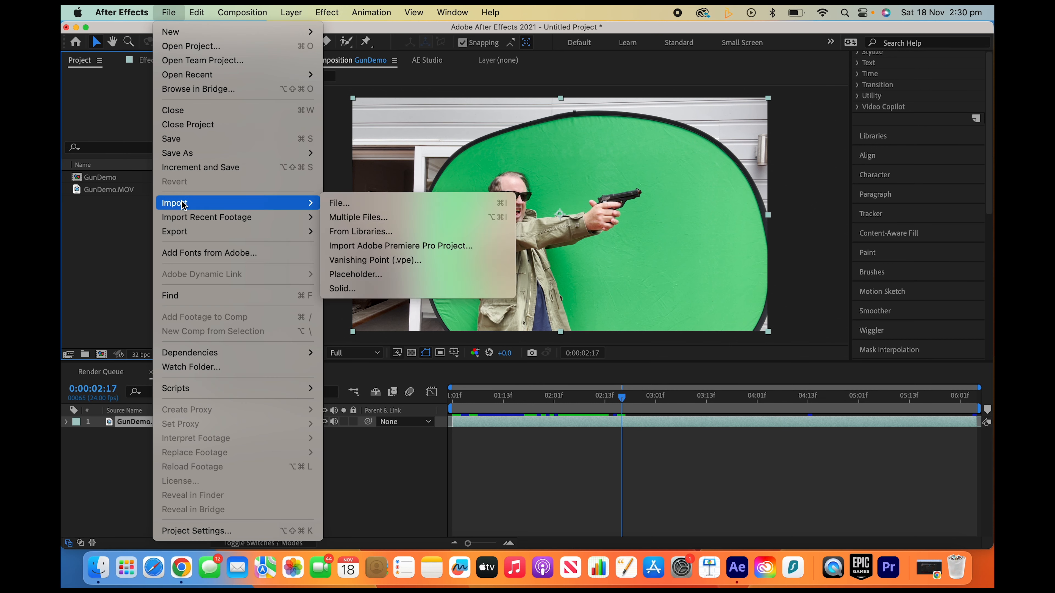
pyautogui.click(338, 204)
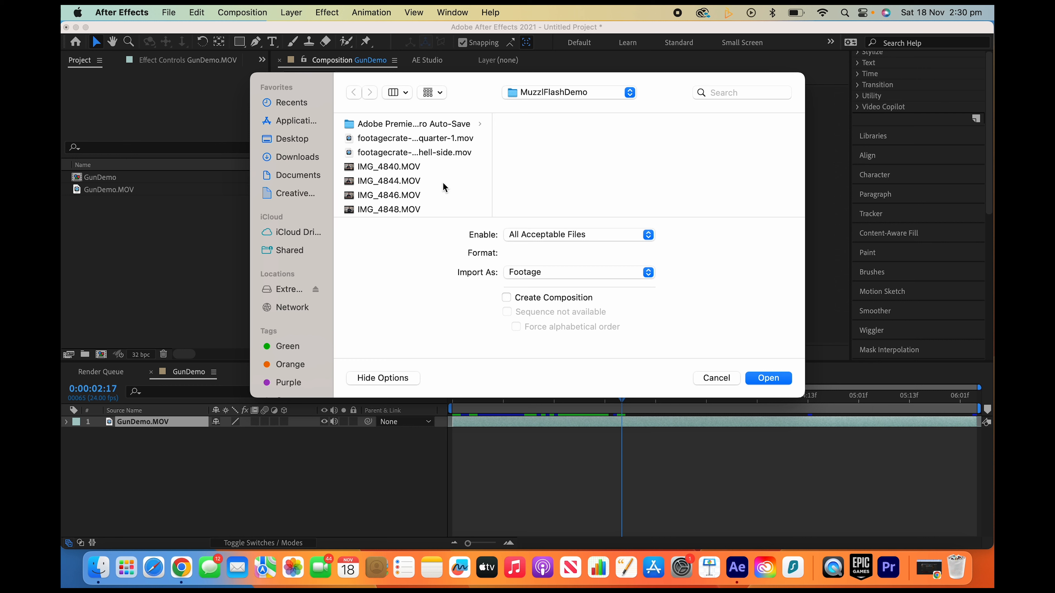
pyautogui.click(420, 140)
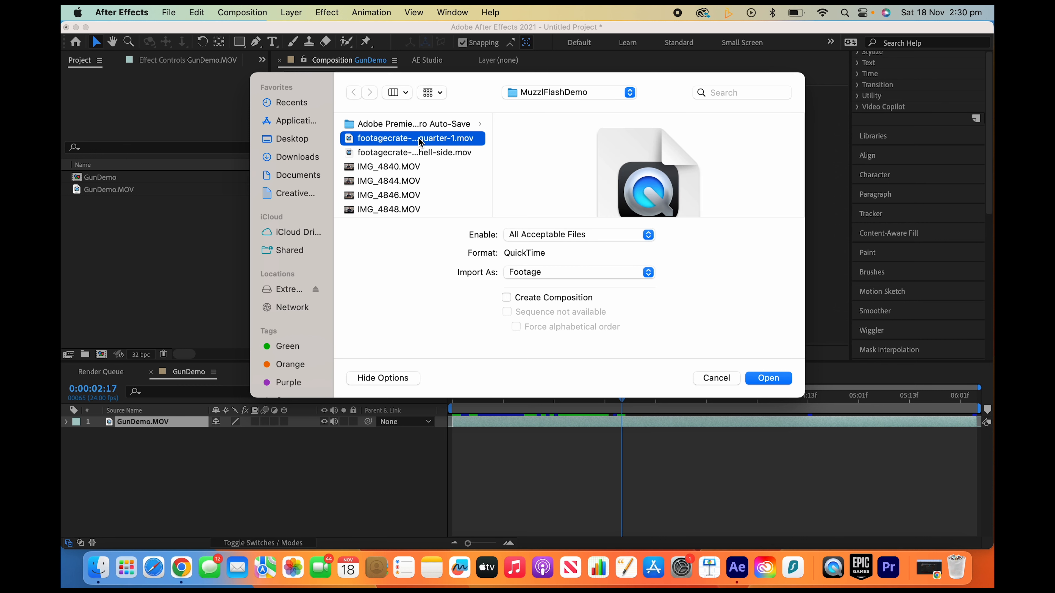
pyautogui.click(768, 378)
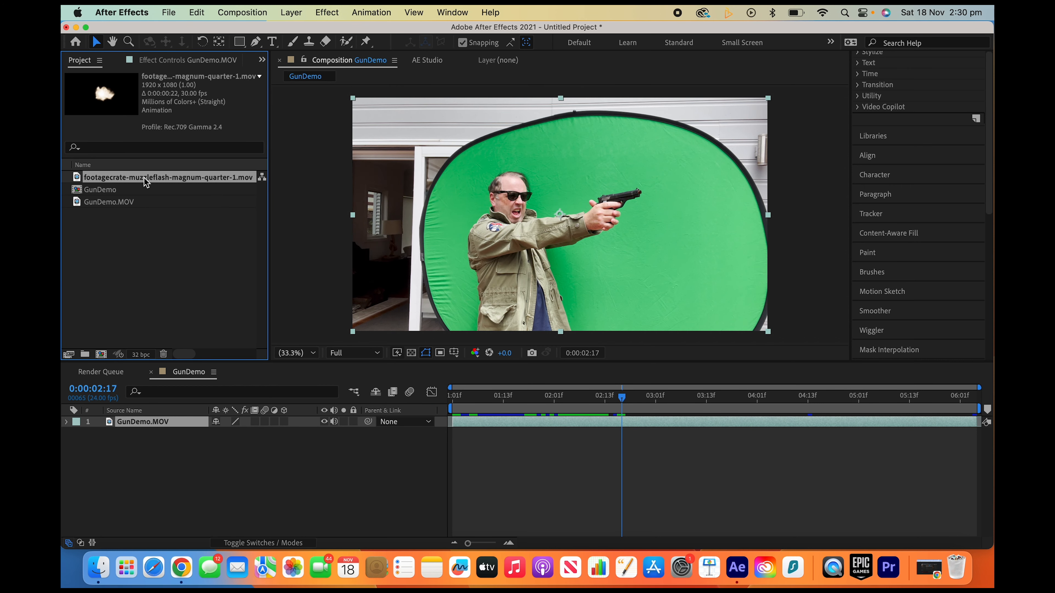
pyautogui.moveTo(145, 181); pyautogui.dragTo(154, 422)
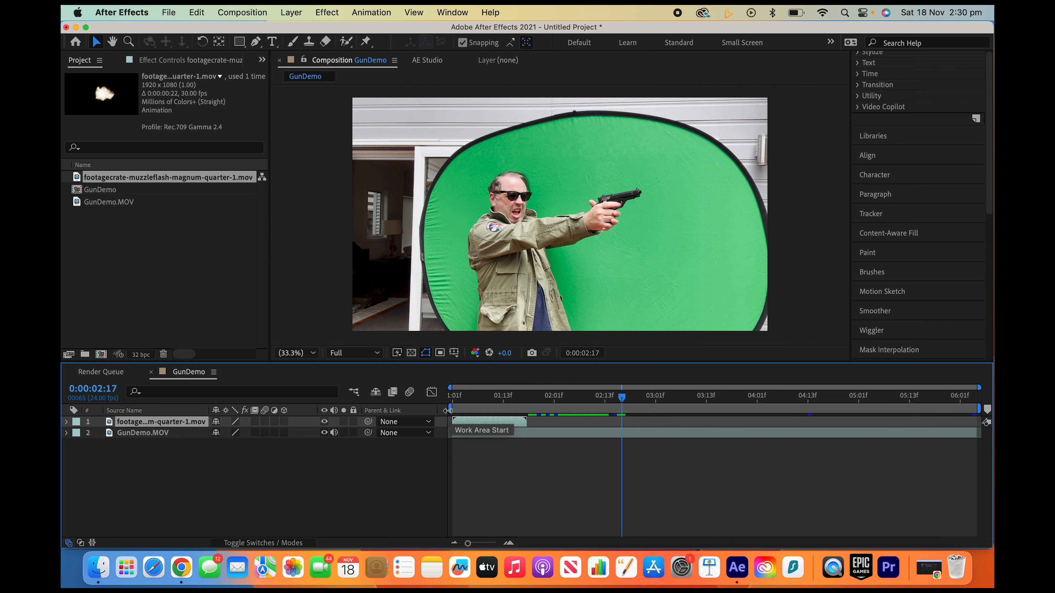
# Step: Using the GunDemo.MOV waveform, shift the muzzle flash layer to start at the first gunshot peak, 0:00:02:18
pyautogui.click(160, 437)
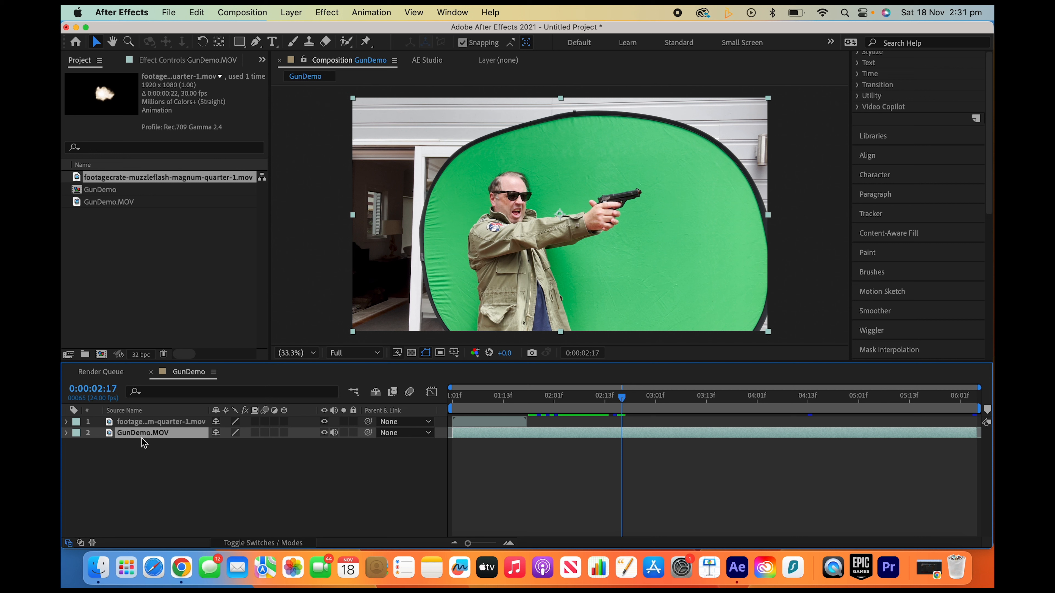
pyautogui.click(66, 434)
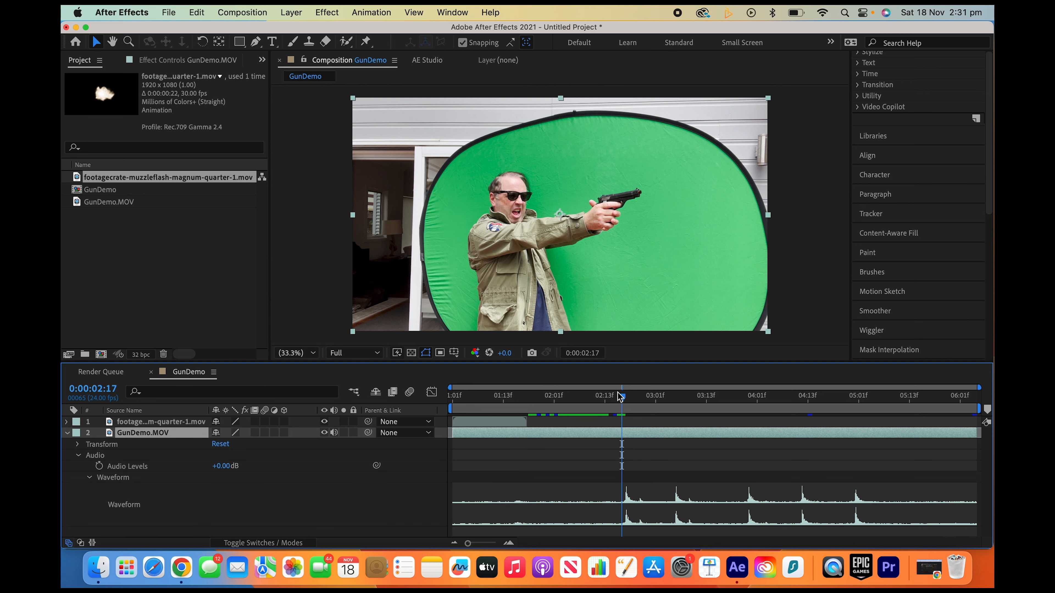
pyautogui.moveTo(623, 396)
pyautogui.mouseDown()
pyautogui.moveTo(639, 397)
pyautogui.moveTo(622, 398)
pyautogui.mouseUp()
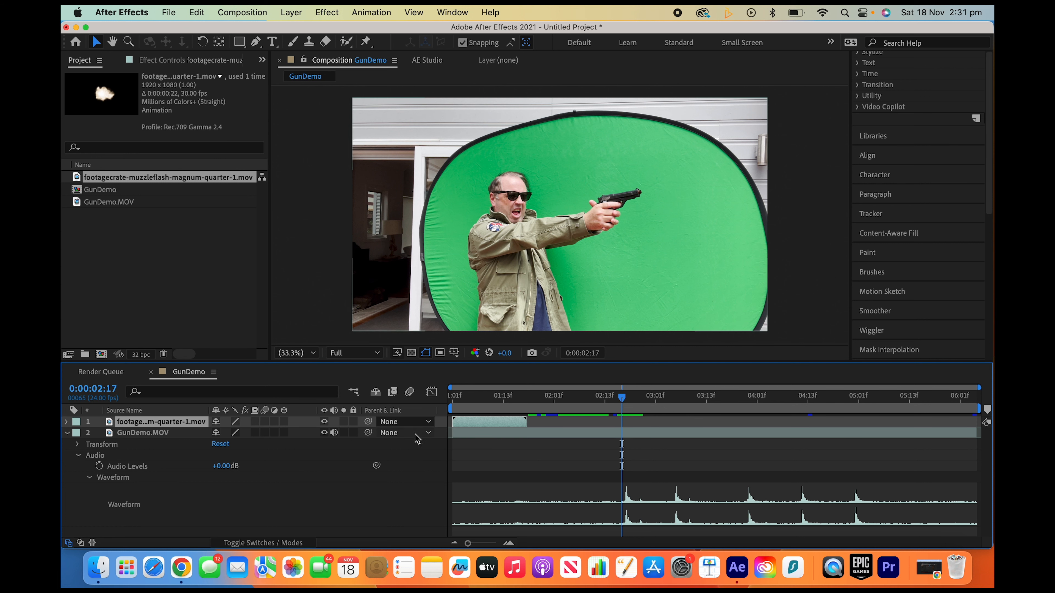
pyautogui.moveTo(472, 420); pyautogui.dragTo(646, 423)
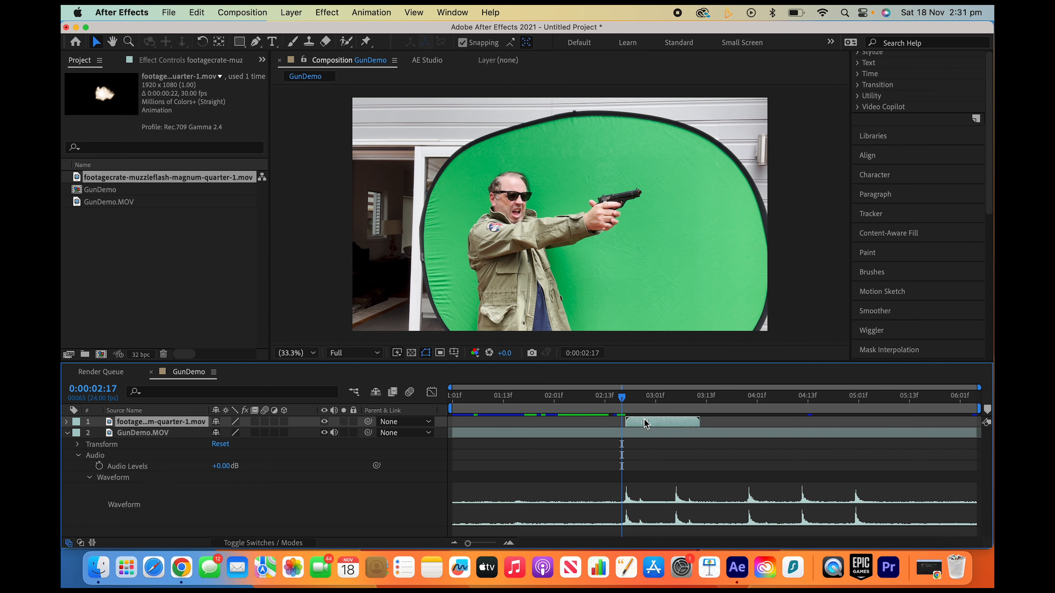
pyautogui.moveTo(622, 400)
pyautogui.mouseDown()
pyautogui.moveTo(656, 400)
pyautogui.moveTo(629, 400)
pyautogui.mouseUp()
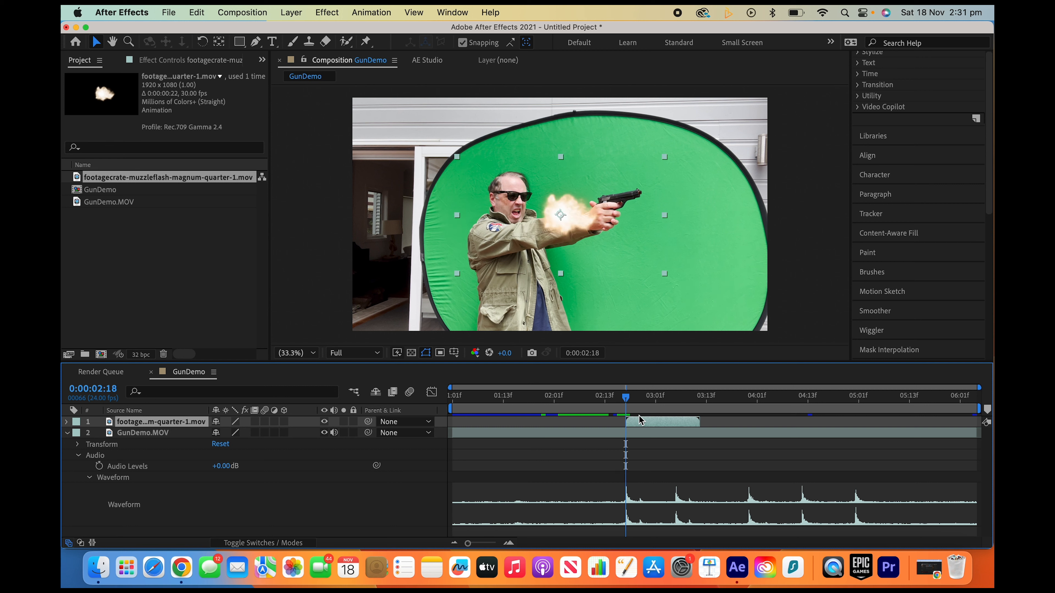
# Step: Move the muzzle flash to the tip of the gun barrel and scale it to 50%
pyautogui.click(574, 219)
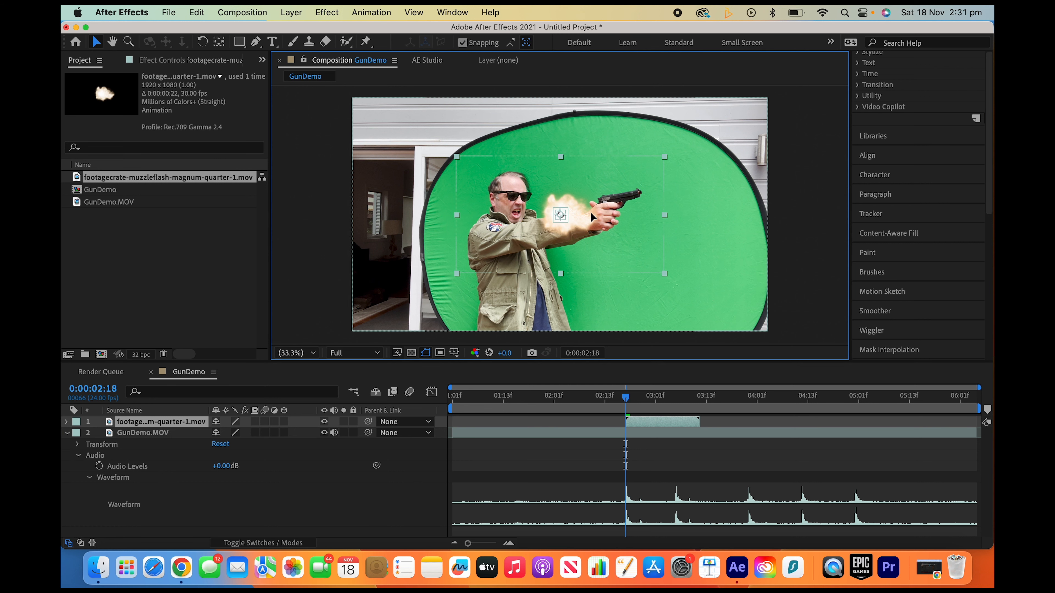
pyautogui.moveTo(591, 213); pyautogui.dragTo(659, 191)
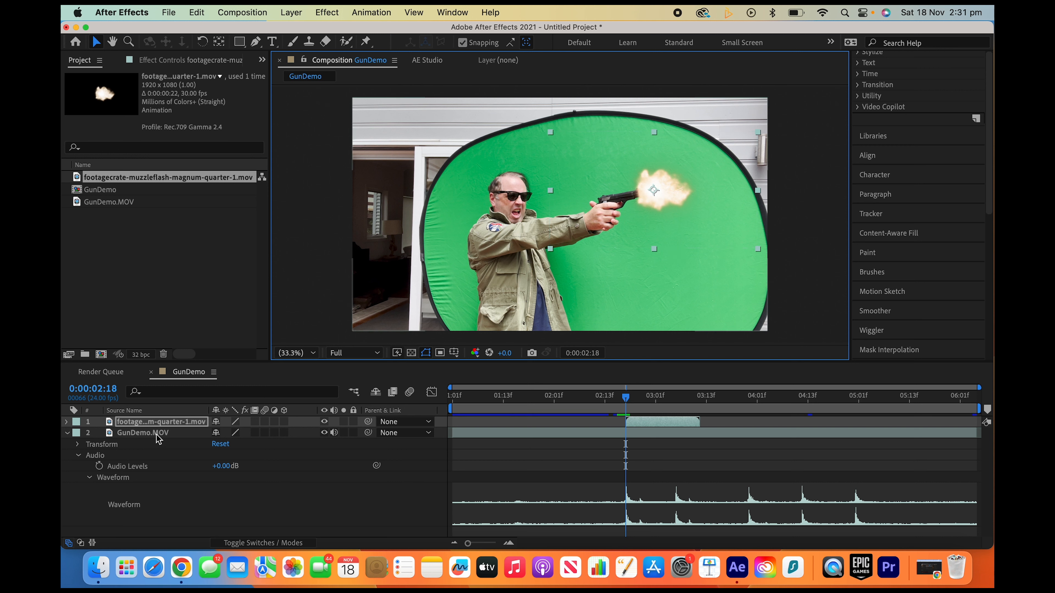
pyautogui.click(66, 433)
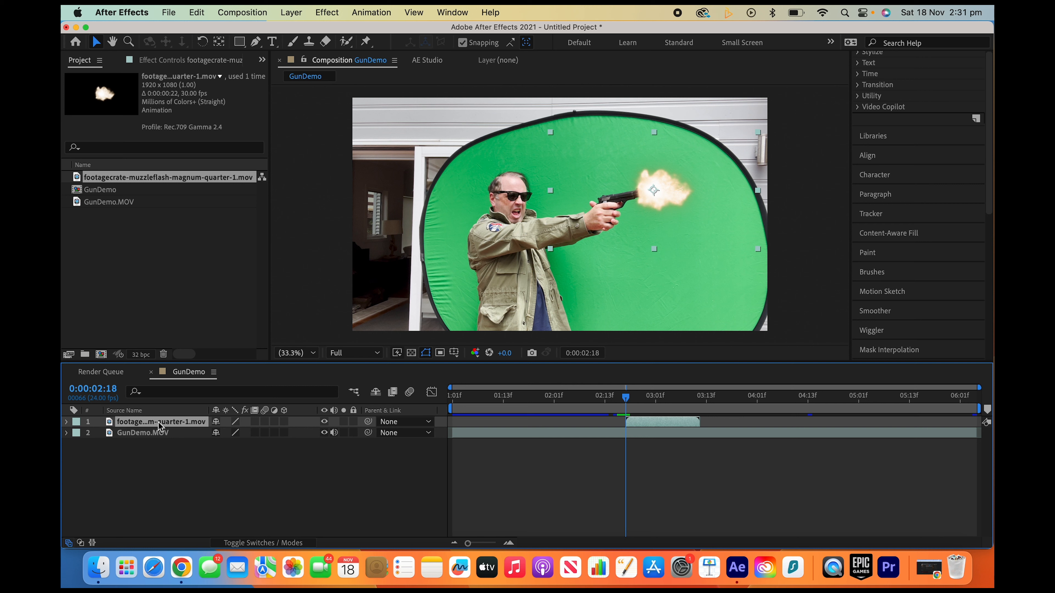
pyautogui.press('s')
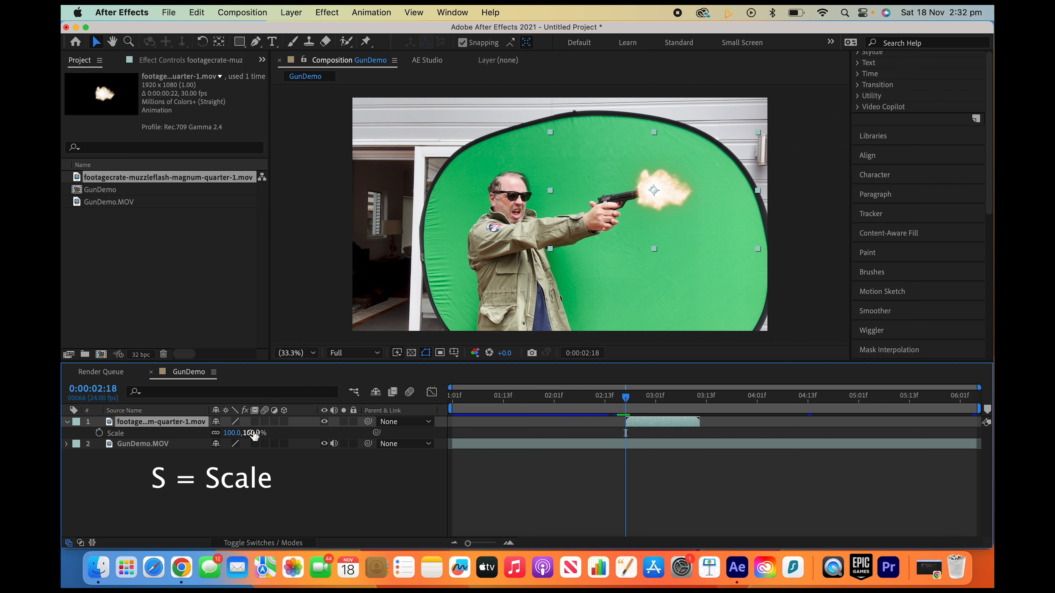
pyautogui.moveTo(254, 435); pyautogui.dragTo(224, 433)
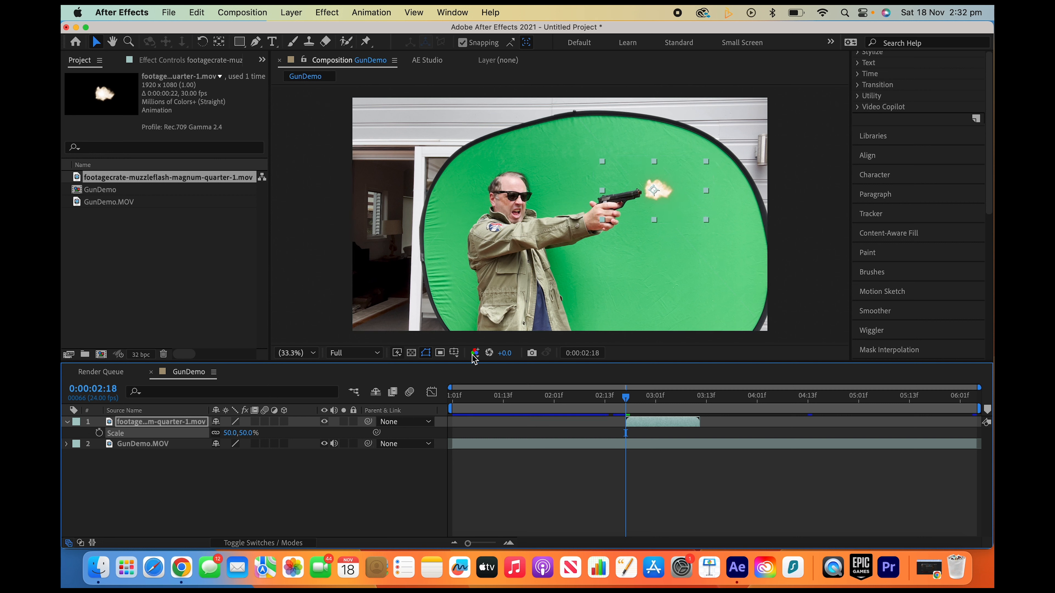
# Step: Nudge the muzzle flash slightly closer to the gun barrel's tip and keep the GunDemo.MOV audio waveform expanded
pyautogui.click(147, 422)
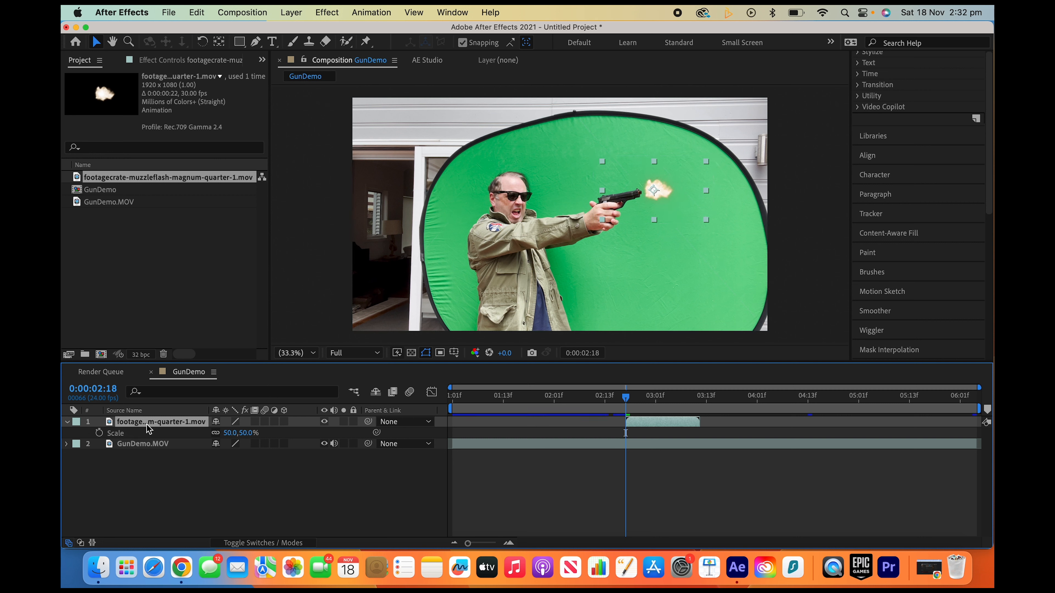
pyautogui.moveTo(661, 192); pyautogui.dragTo(656, 193)
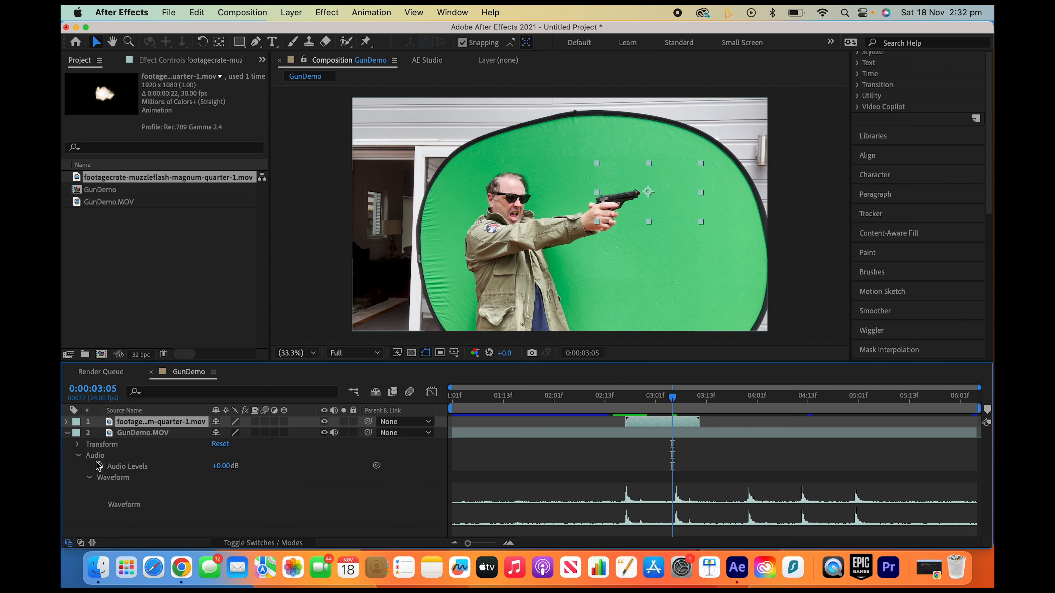
pyautogui.click(66, 433)
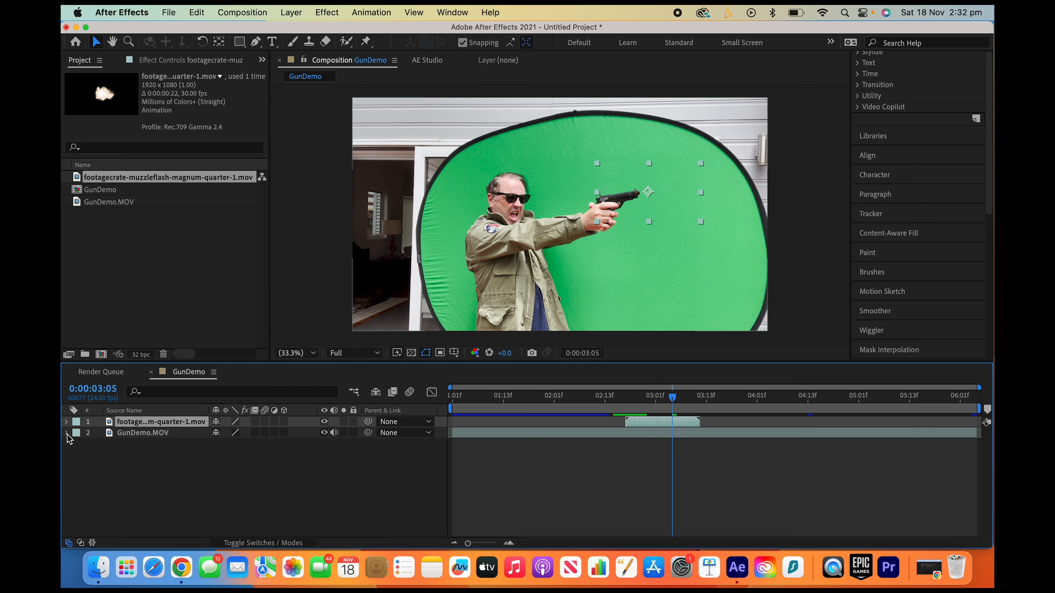
pyautogui.click(67, 433)
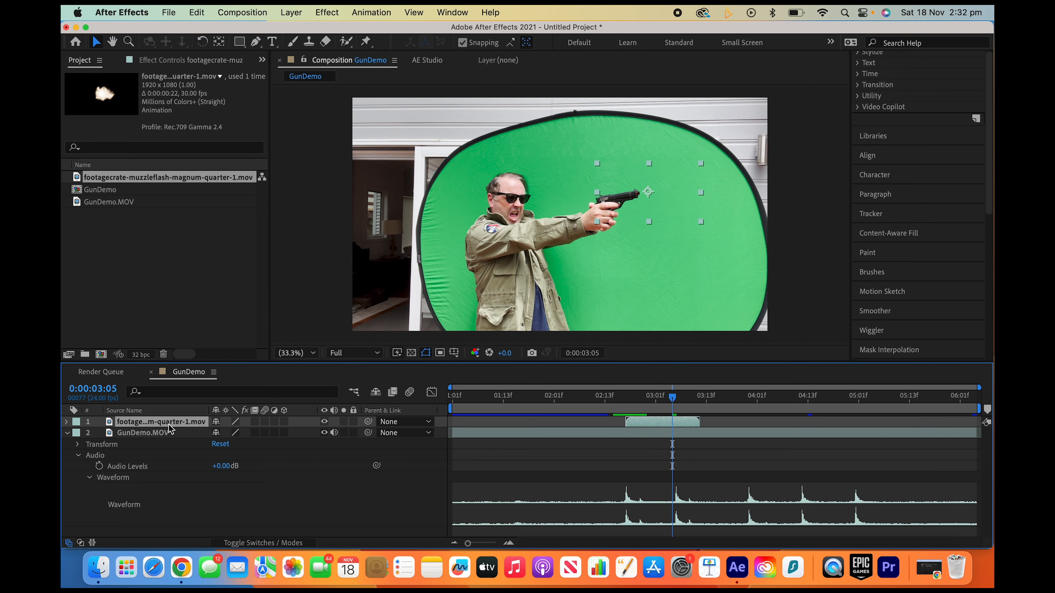
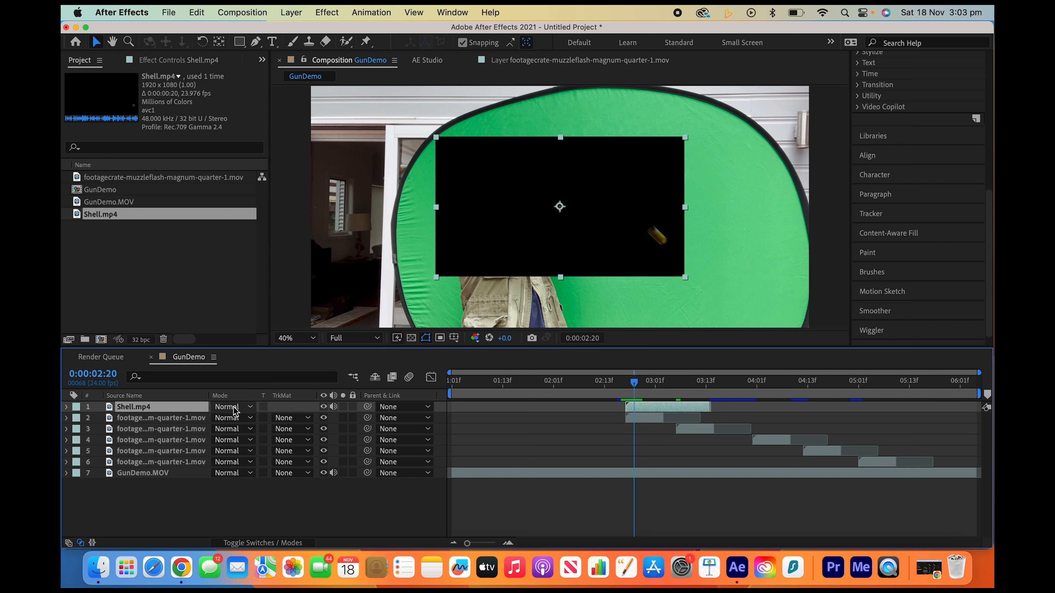
# Step: Set the blending mode of the Shell.mp4 layer to Screen
pyautogui.click(250, 408)
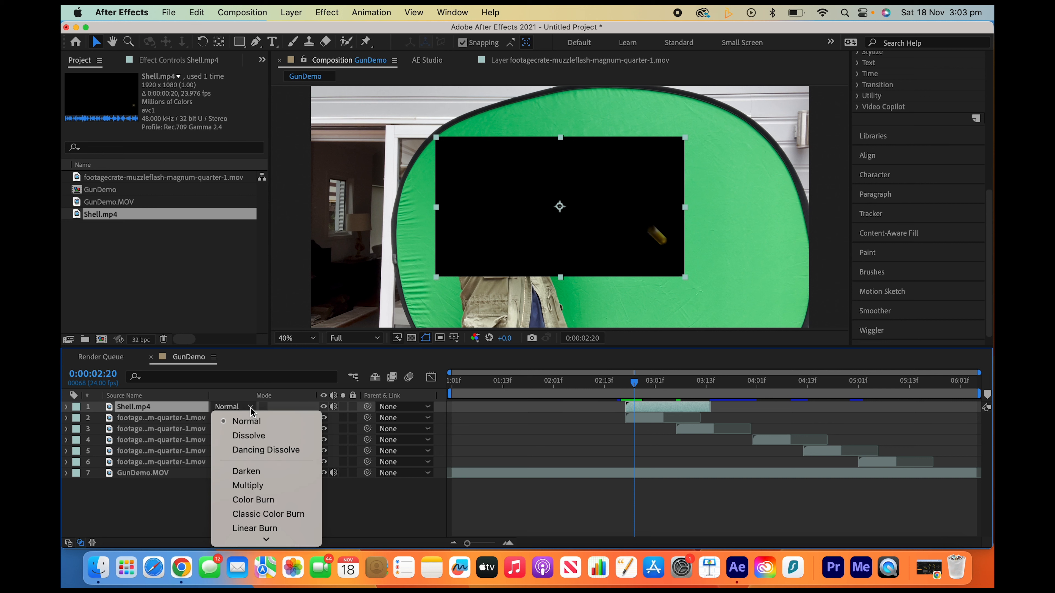
pyautogui.moveTo(268, 539)
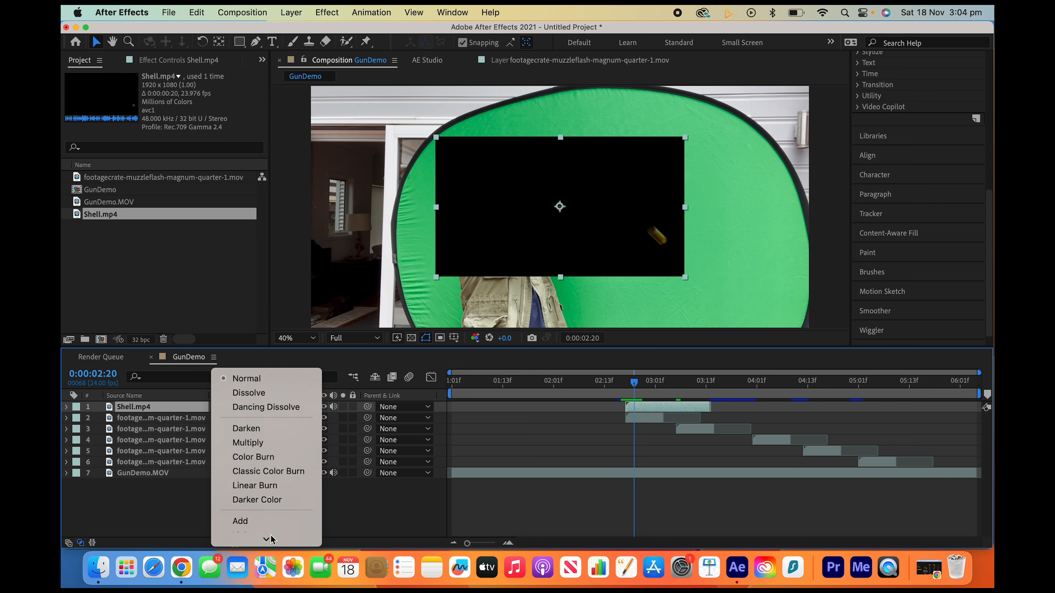
pyautogui.click(271, 492)
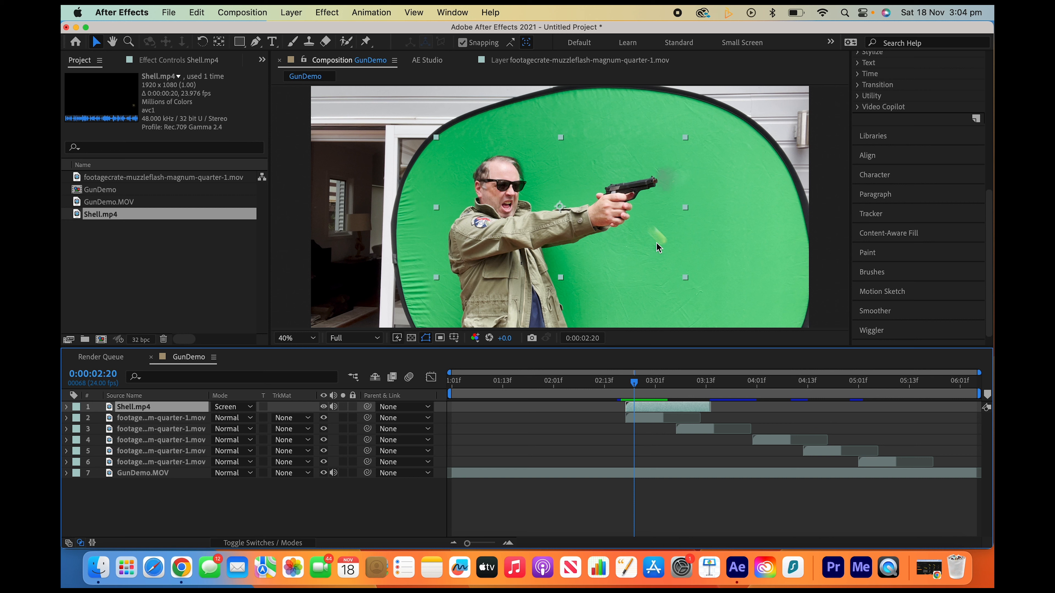
# Step: Scale the Shell.mp4 layer to 80% and position its ejected shell just above the rear of the gun's slide
pyautogui.click(659, 235)
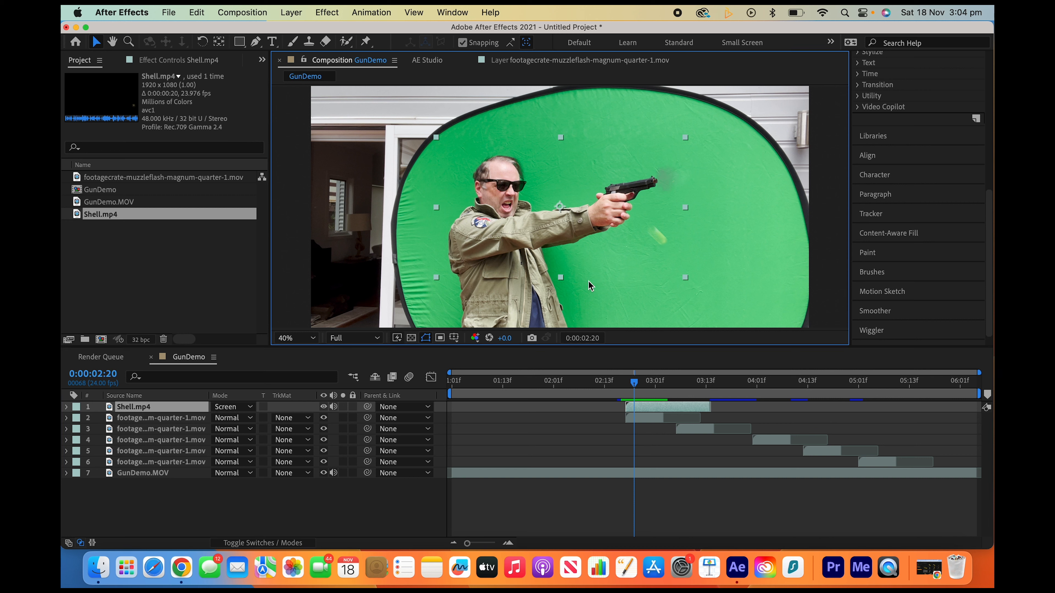
pyautogui.click(159, 406)
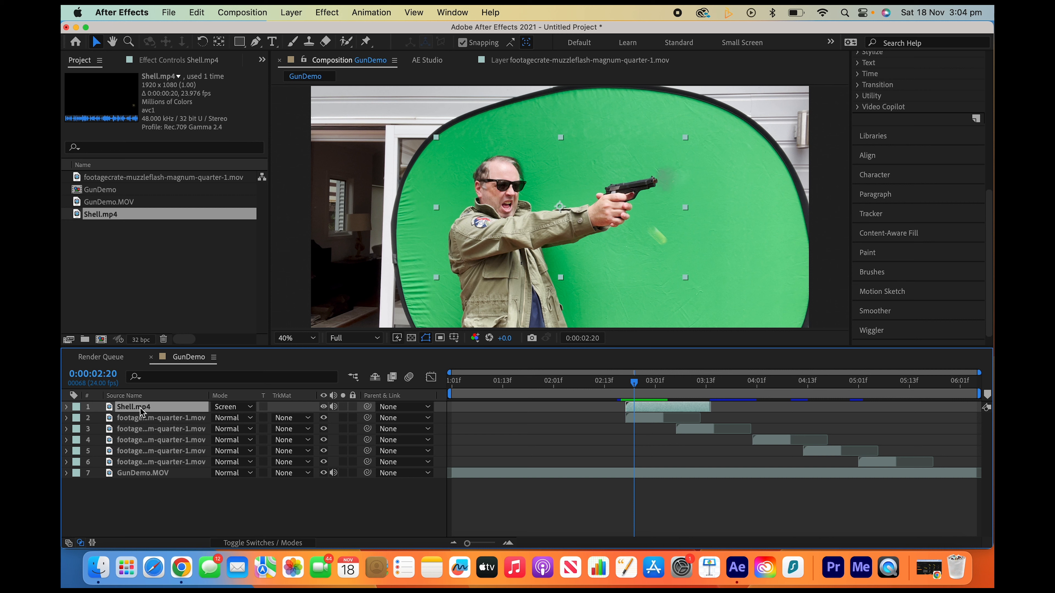
pyautogui.moveTo(660, 239); pyautogui.dragTo(619, 185)
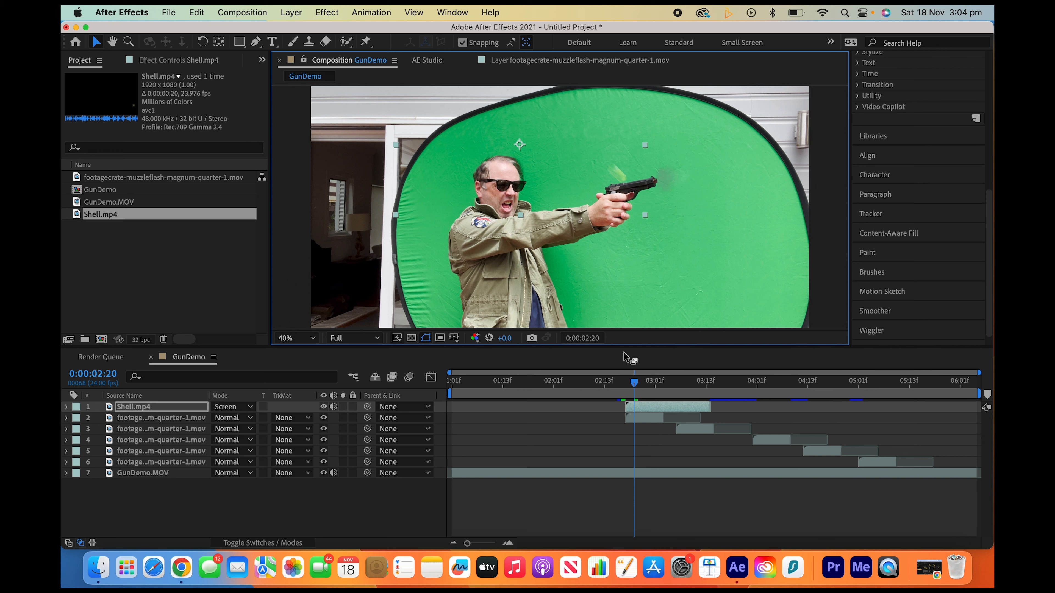
pyautogui.click(141, 412)
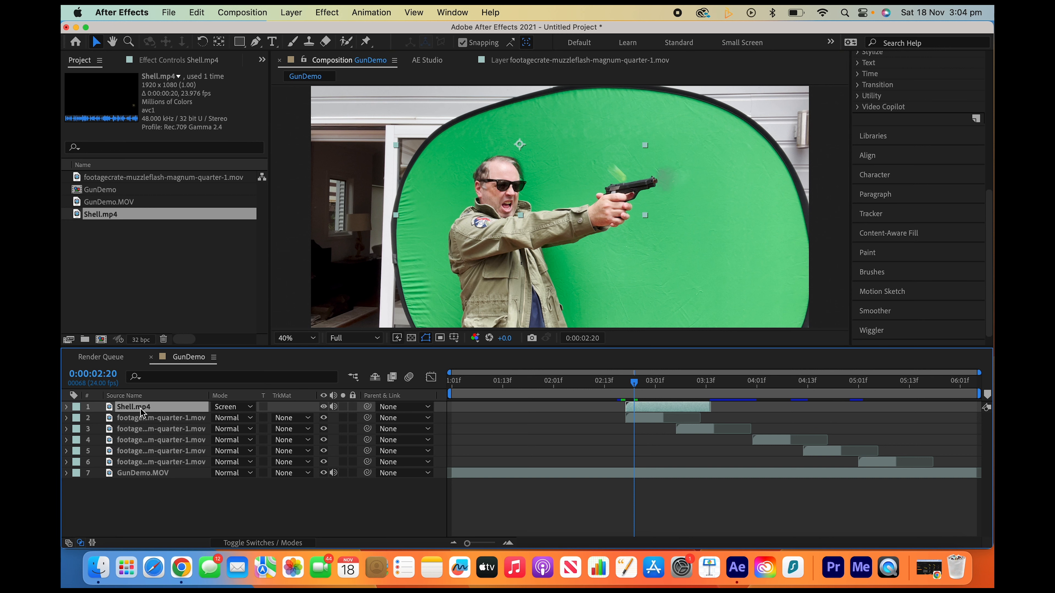
pyautogui.press('s')
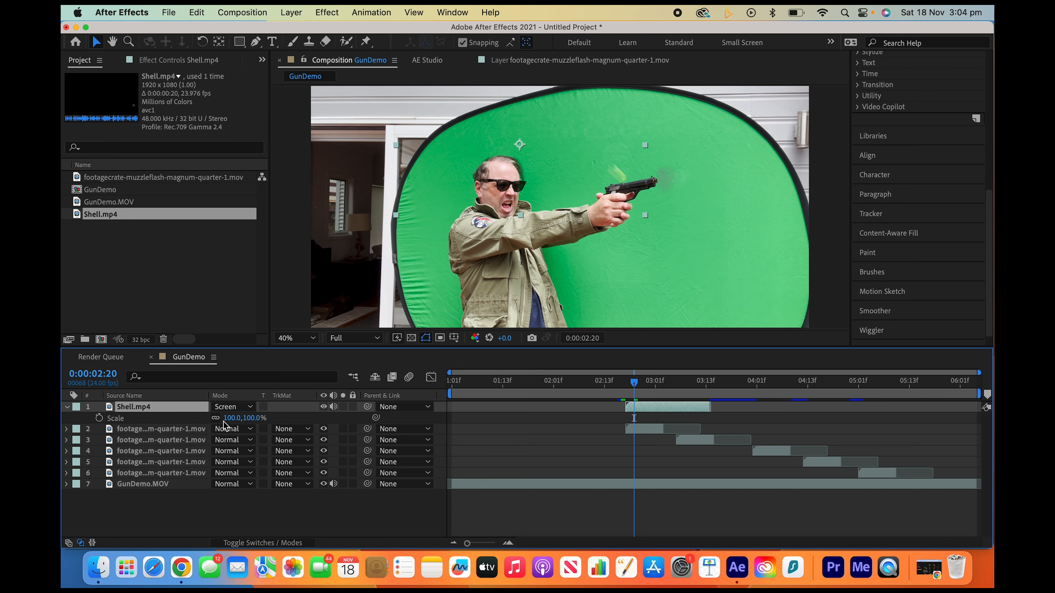
pyautogui.moveTo(248, 418); pyautogui.dragTo(238, 418)
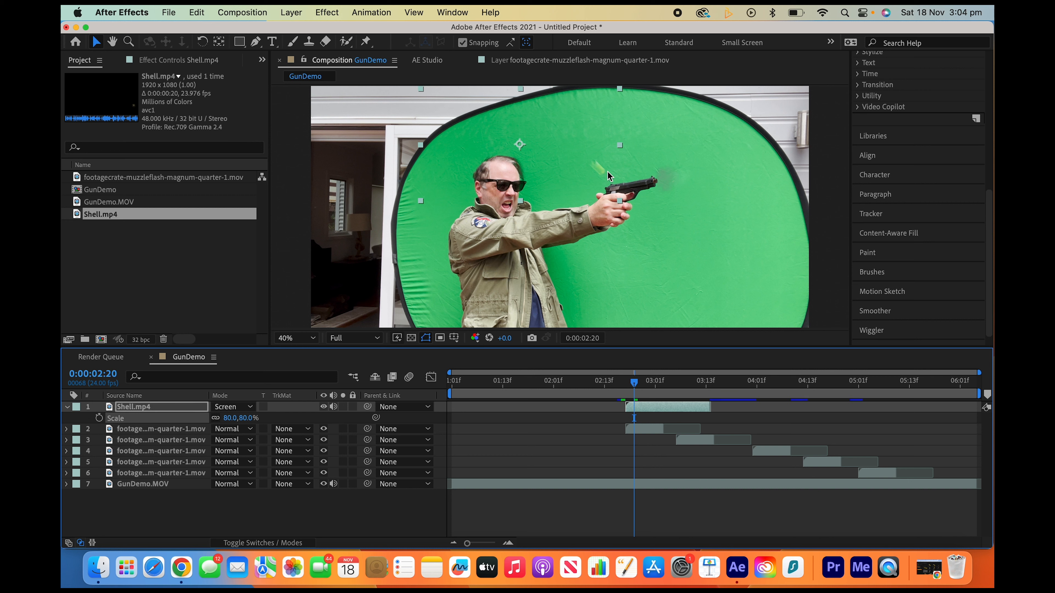
pyautogui.moveTo(601, 174)
pyautogui.mouseDown()
pyautogui.moveTo(627, 191)
pyautogui.moveTo(615, 187)
pyautogui.mouseUp()
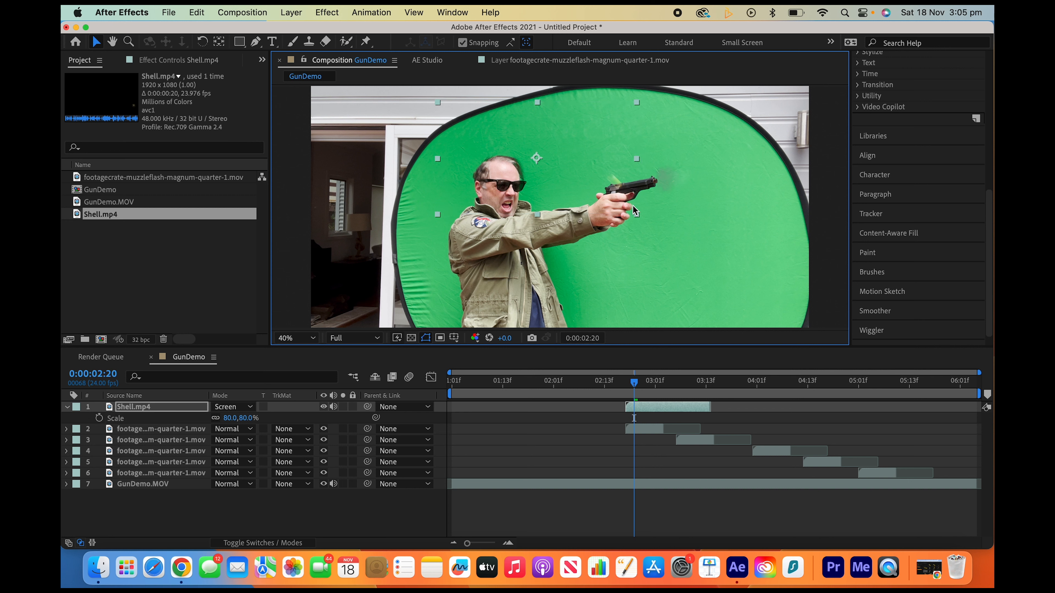
# Step: Preview the shell ejection of the first gunshot, starting from 0:00:02:17
pyautogui.moveTo(634, 382); pyautogui.dragTo(623, 386)
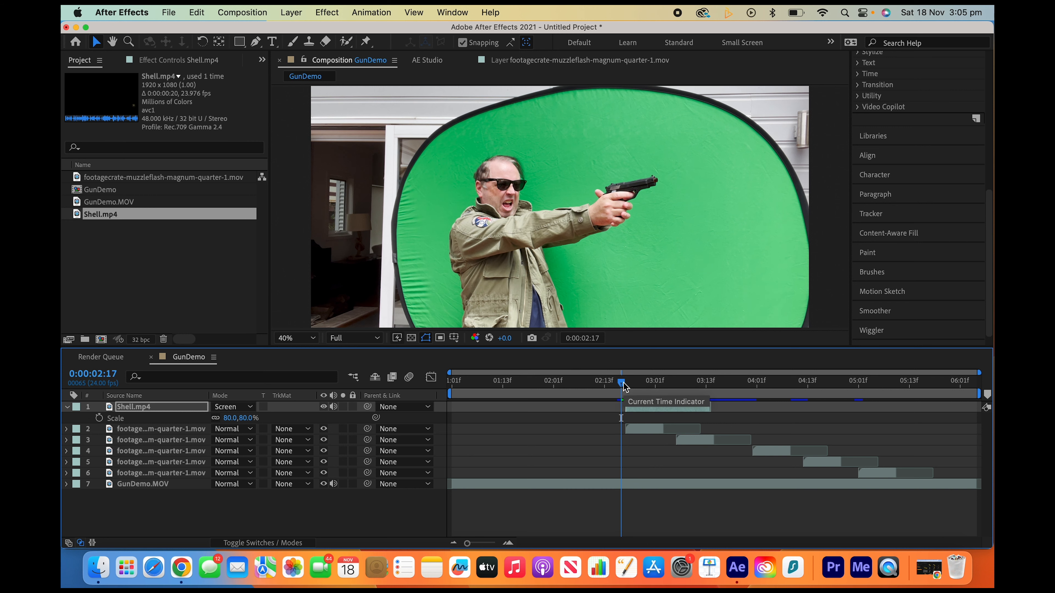
pyautogui.press('space')
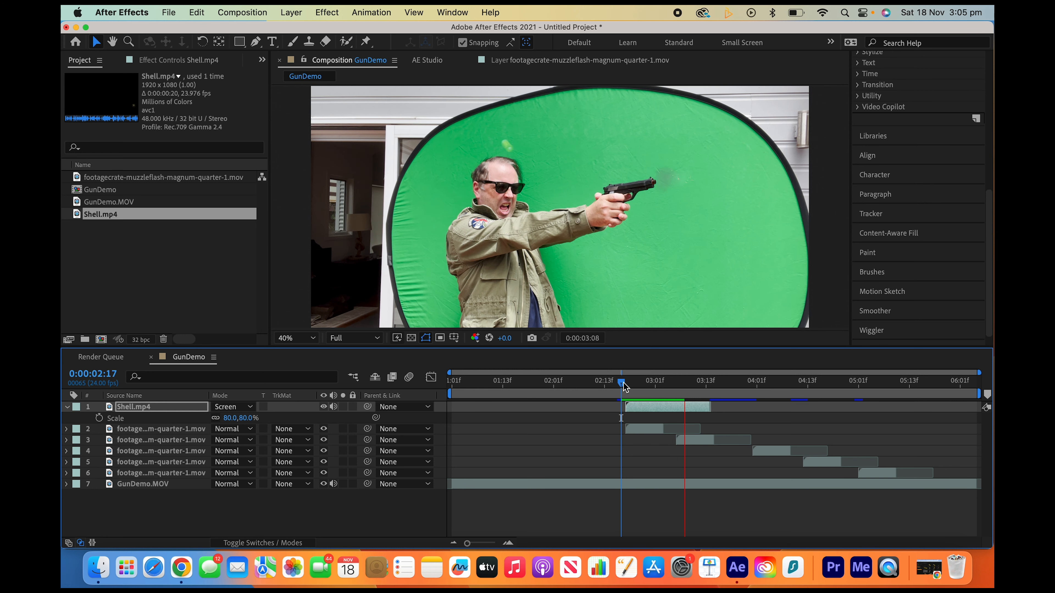
pyautogui.press('space')
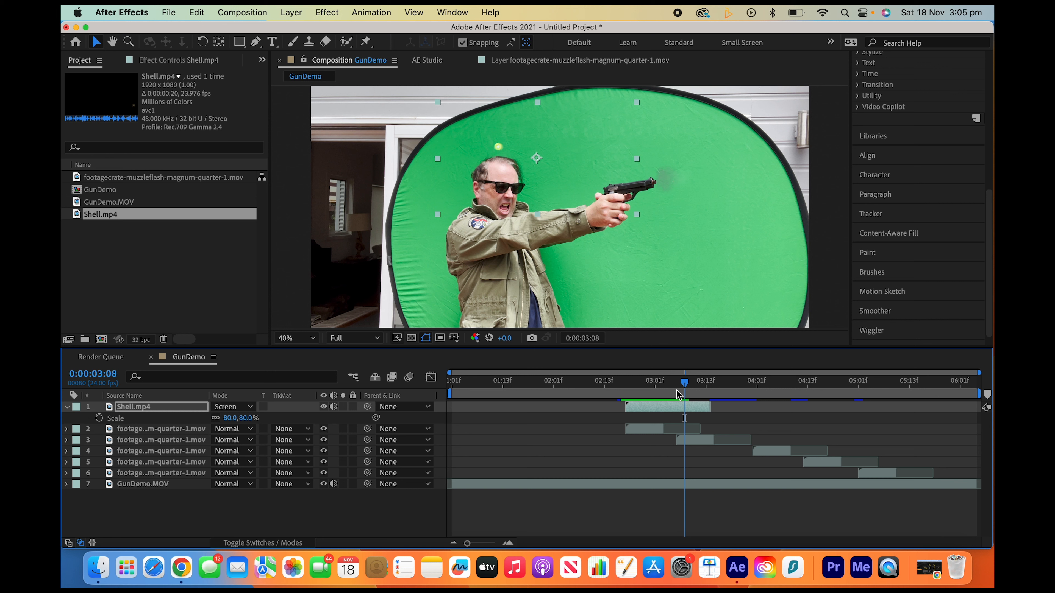
# Step: Duplicate the Shell.mp4 layer five times and shift four of the copies to the second through fifth muzzle flashes
pyautogui.click(67, 407)
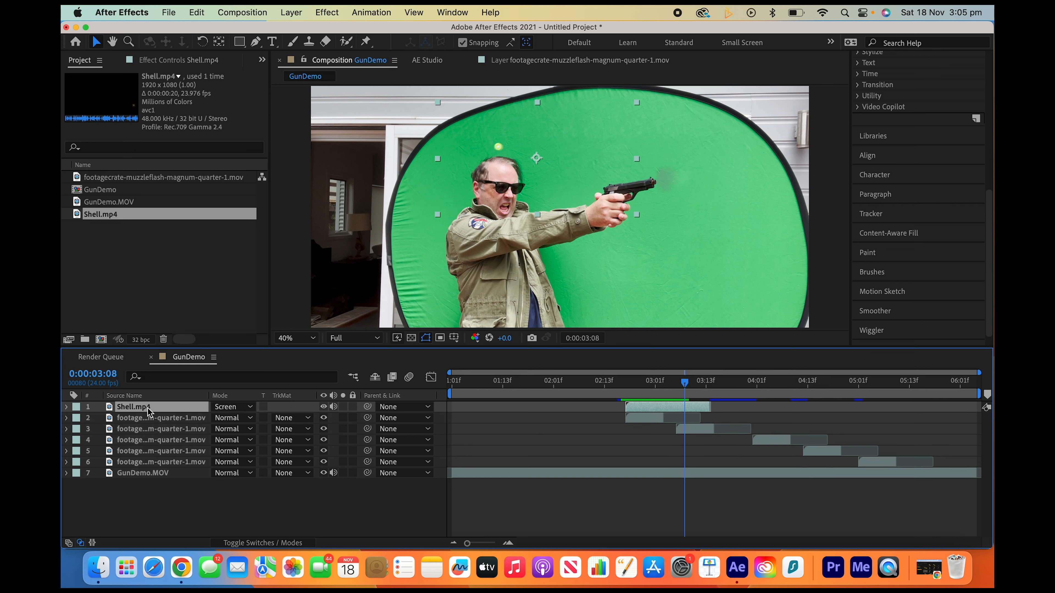
pyautogui.press('super+d')
pyautogui.press('super+d')
pyautogui.press('super+d')
pyautogui.press('super+d')
pyautogui.press('super+d')
pyautogui.click(664, 462)
pyautogui.moveTo(658, 450); pyautogui.dragTo(796, 440)
pyautogui.moveTo(699, 429); pyautogui.dragTo(909, 417)
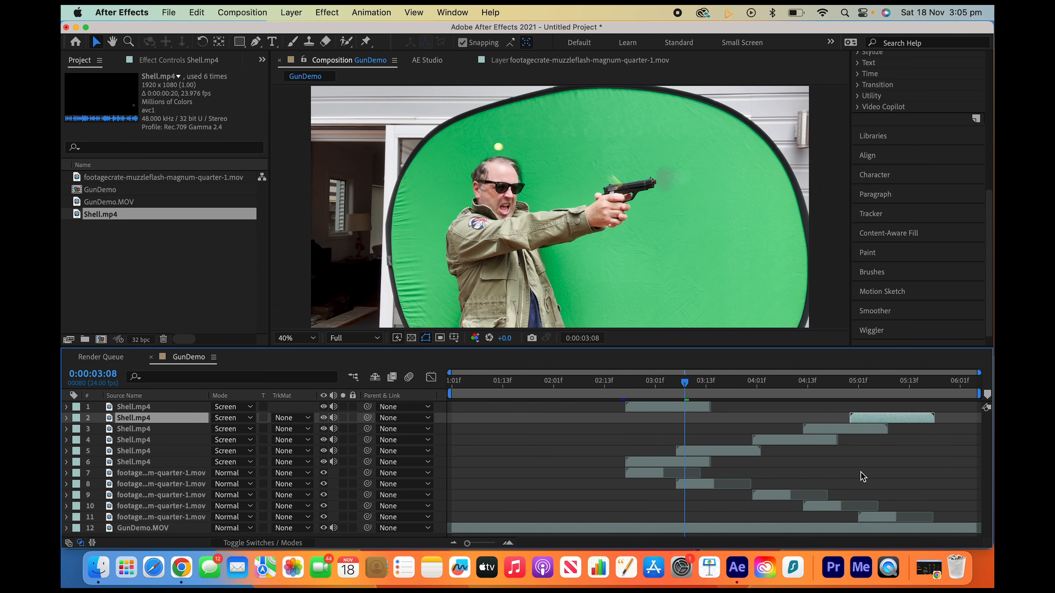
# Step: Align the last shifted Shell.mp4 copy with the start of the fifth muzzle flash at 0:00:05:01
pyautogui.click(757, 391)
pyautogui.moveTo(757, 391); pyautogui.dragTo(859, 386)
pyautogui.click(890, 481)
pyautogui.moveTo(885, 417); pyautogui.dragTo(893, 418)
# Step: Delete the surplus Shell.mp4 copy that still starts at the first gunshot, and scrub past the fifth gunshot
pyautogui.click(155, 410)
pyautogui.press('Delete')
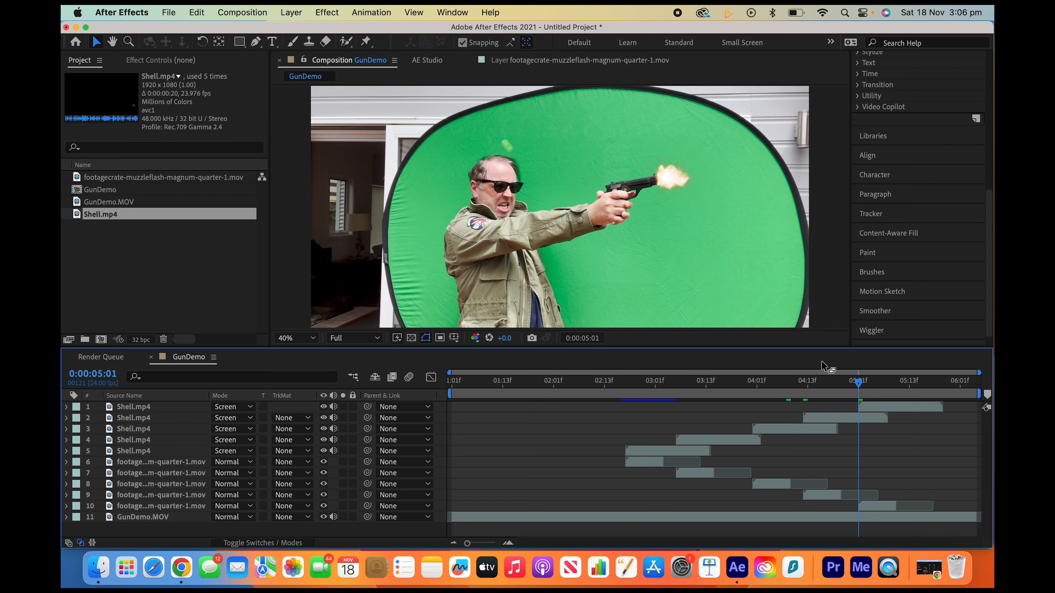
pyautogui.moveTo(857, 385); pyautogui.dragTo(930, 391)
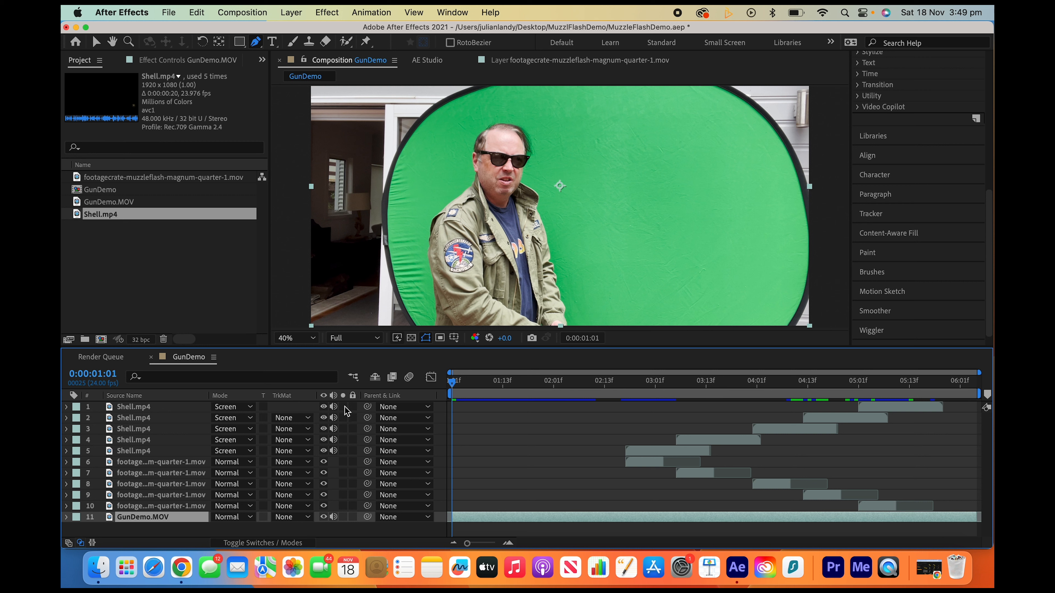
# Step: Solo the GunDemo.MOV layer and trace a Pen tool mask path around the man, just inside the green screen's edge
pyautogui.click(343, 517)
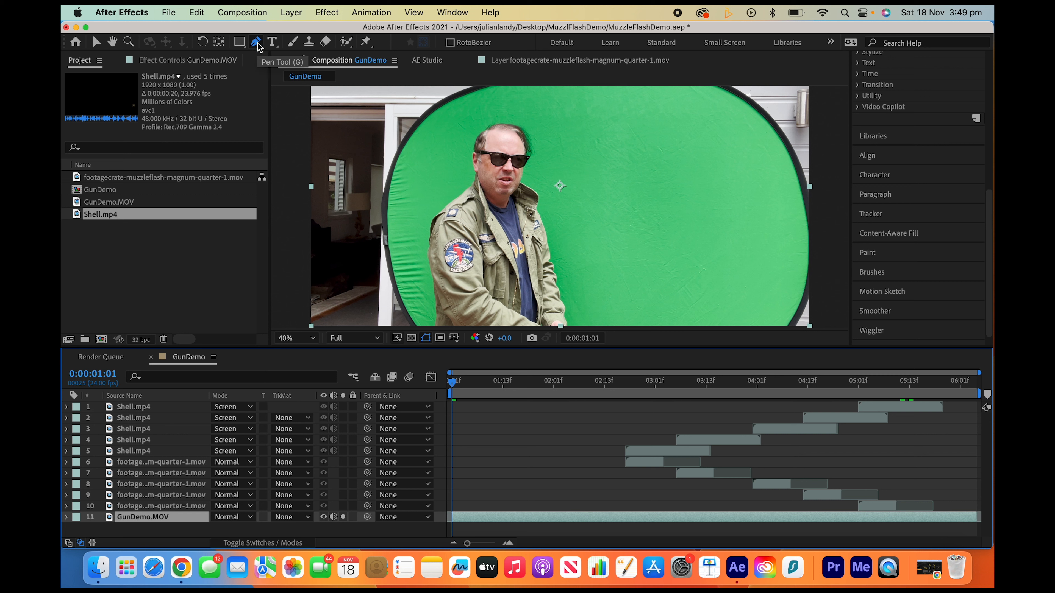
pyautogui.click(422, 325)
pyautogui.click(406, 275)
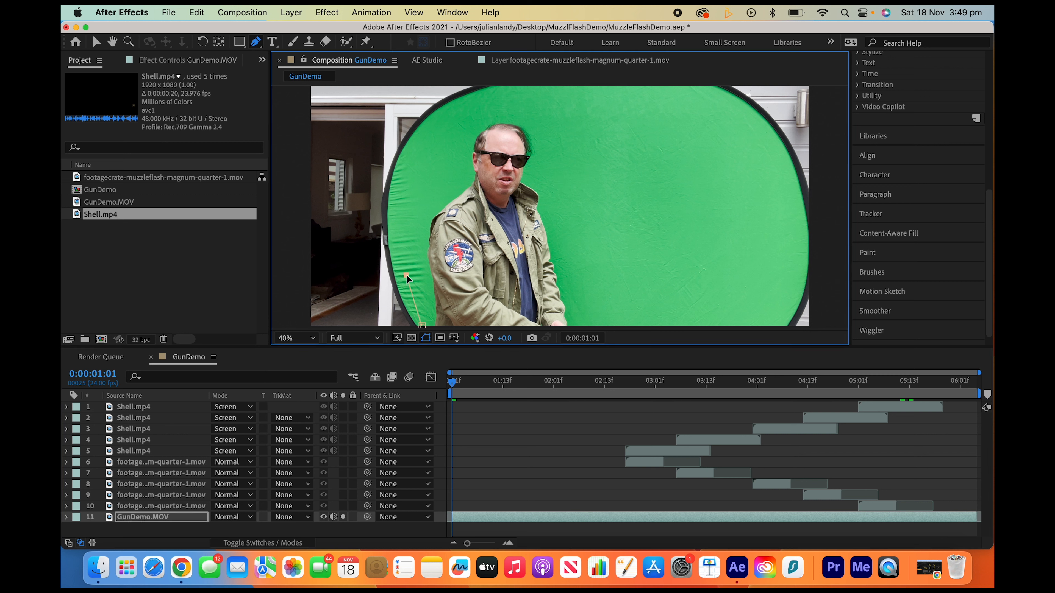
pyautogui.click(402, 179)
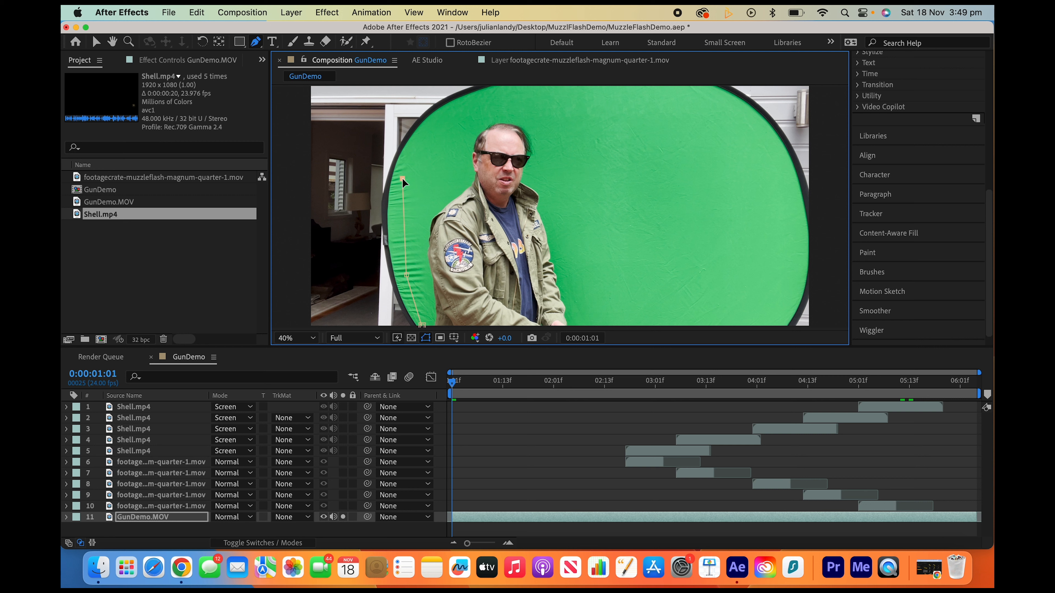
pyautogui.click(432, 122)
pyautogui.click(501, 97)
pyautogui.click(566, 92)
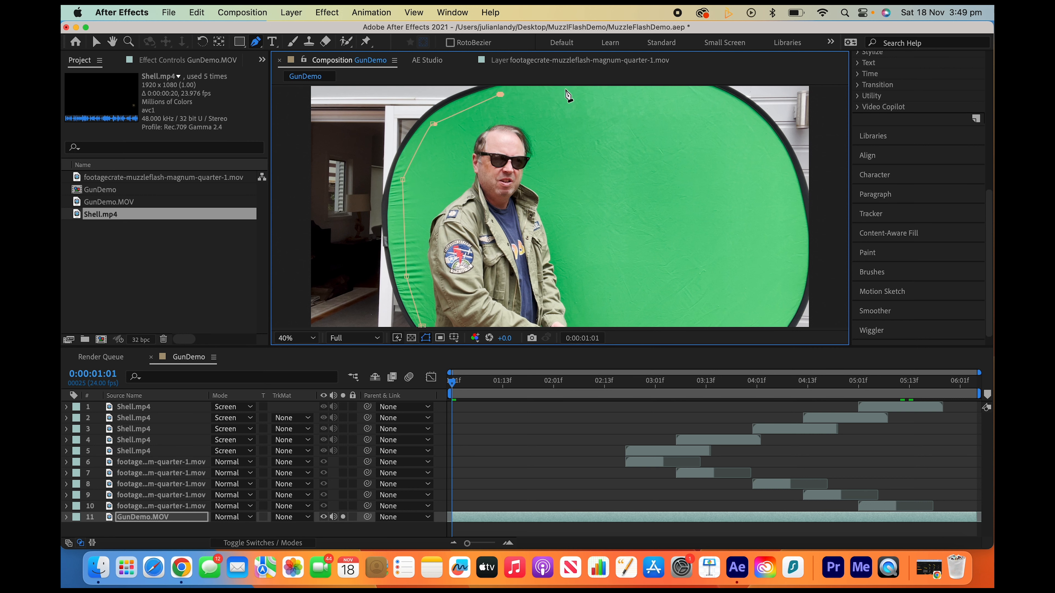
pyautogui.click(643, 93)
pyautogui.click(710, 105)
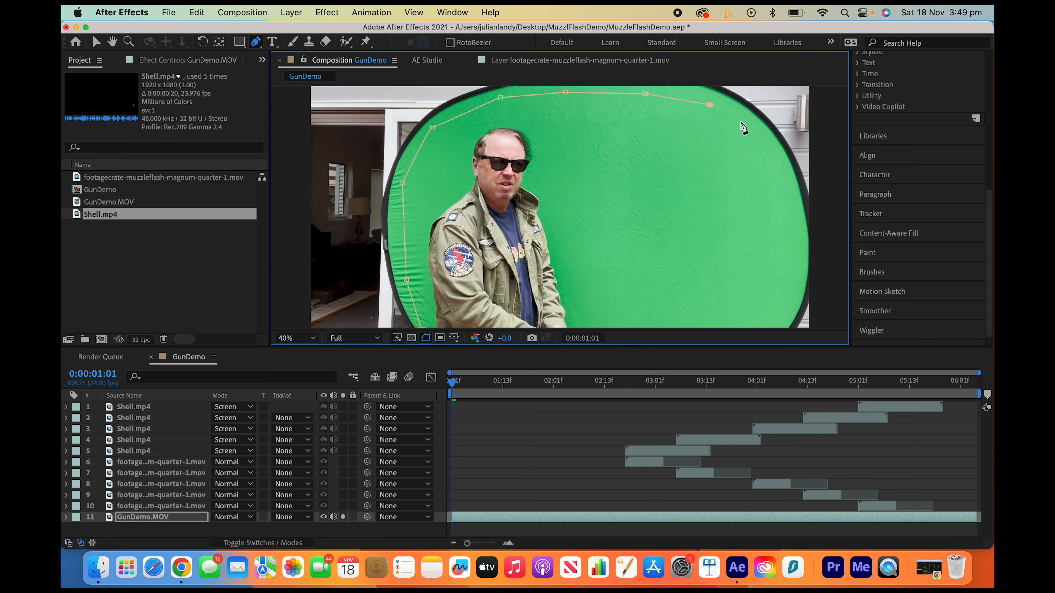
pyautogui.click(748, 124)
pyautogui.click(762, 140)
pyautogui.click(776, 177)
pyautogui.click(780, 261)
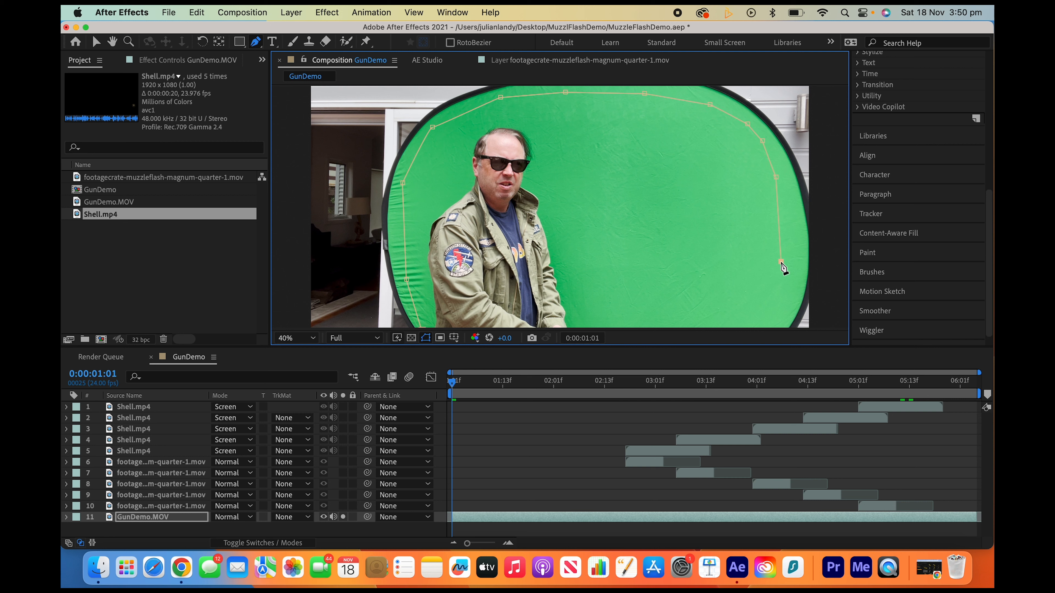
pyautogui.click(777, 299)
pyautogui.click(772, 324)
# Step: Close the mask with a point outside the frame and move that point in, just below the green screen
pyautogui.press(',')
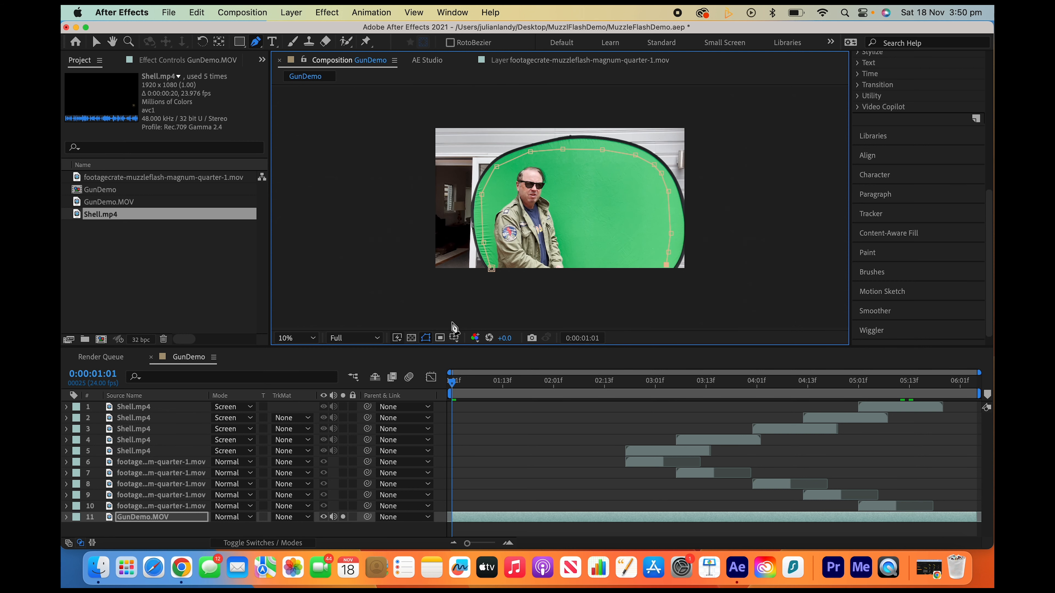
pyautogui.press(',')
pyautogui.click(666, 270)
pyautogui.click(525, 238)
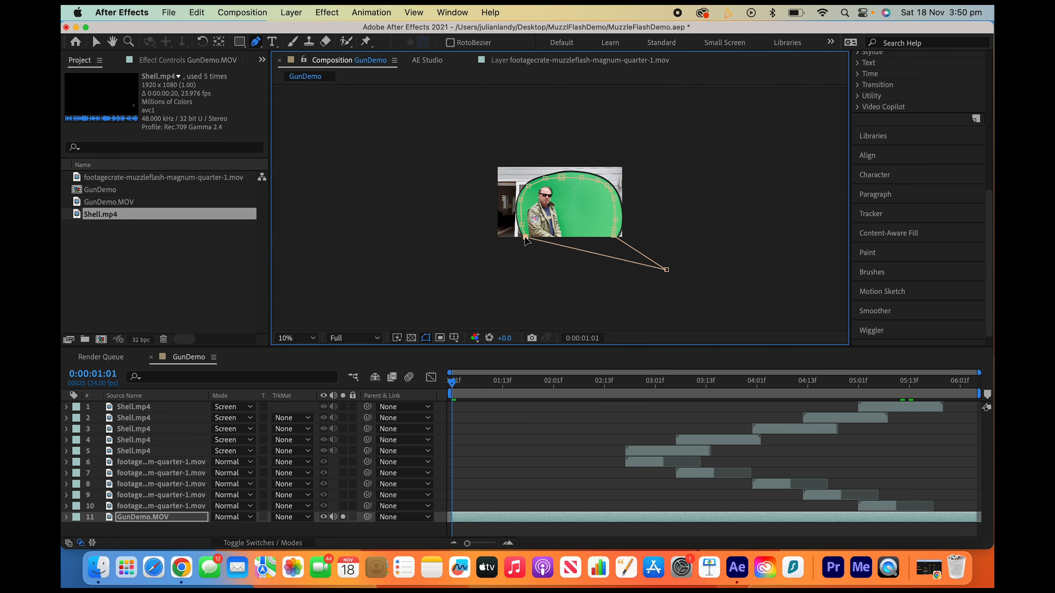
pyautogui.moveTo(666, 270); pyautogui.dragTo(598, 246)
pyautogui.press('.')
pyautogui.press('.')
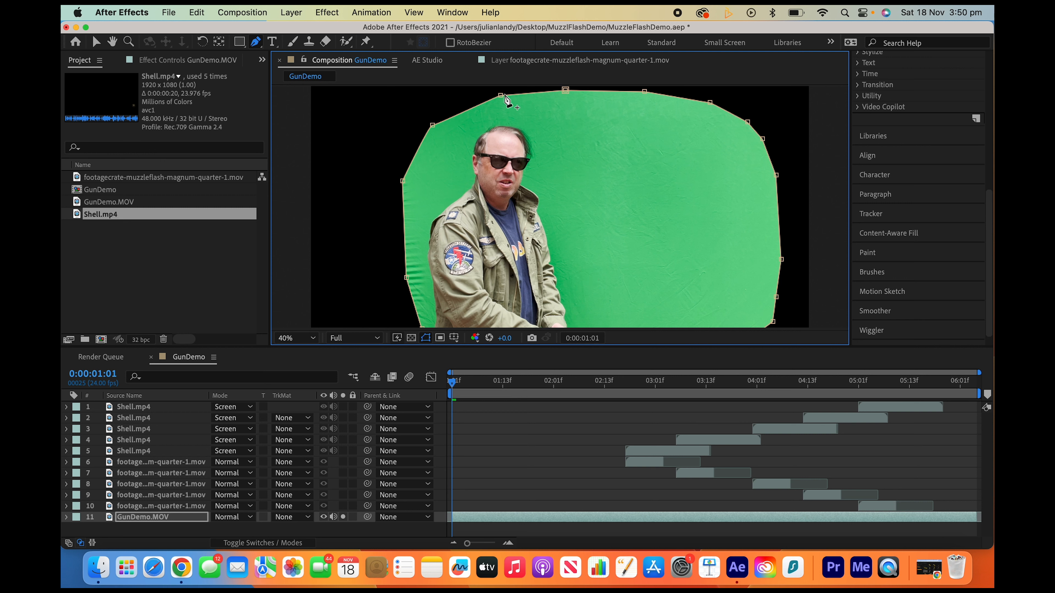
# Step: Apply the Keylight (1.2) effect to GunDemo.MOV and sample the green backdrop beside the man as Screen Colour
pyautogui.click(327, 15)
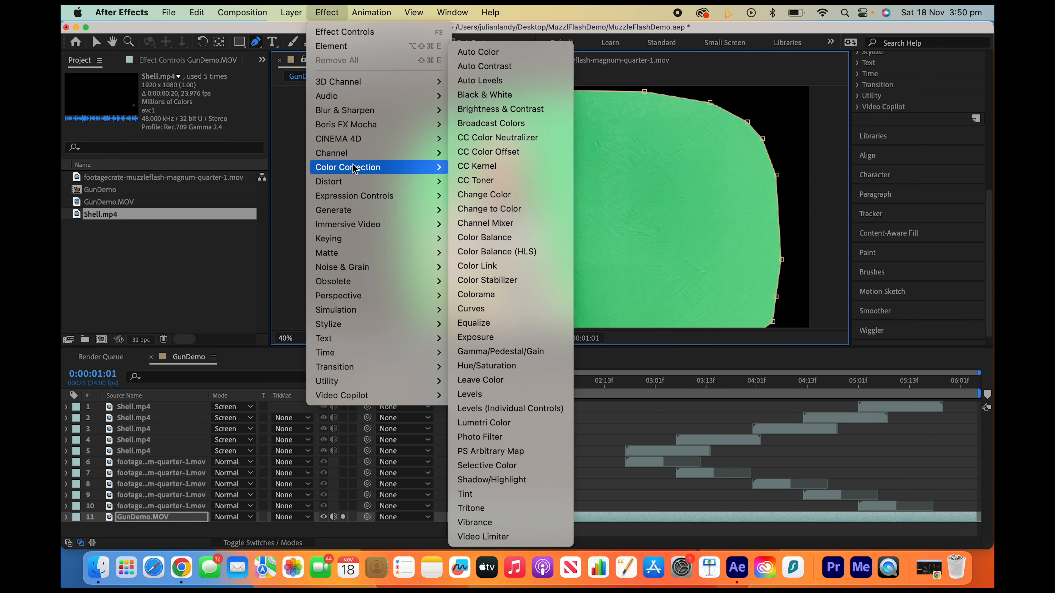
pyautogui.moveTo(362, 240)
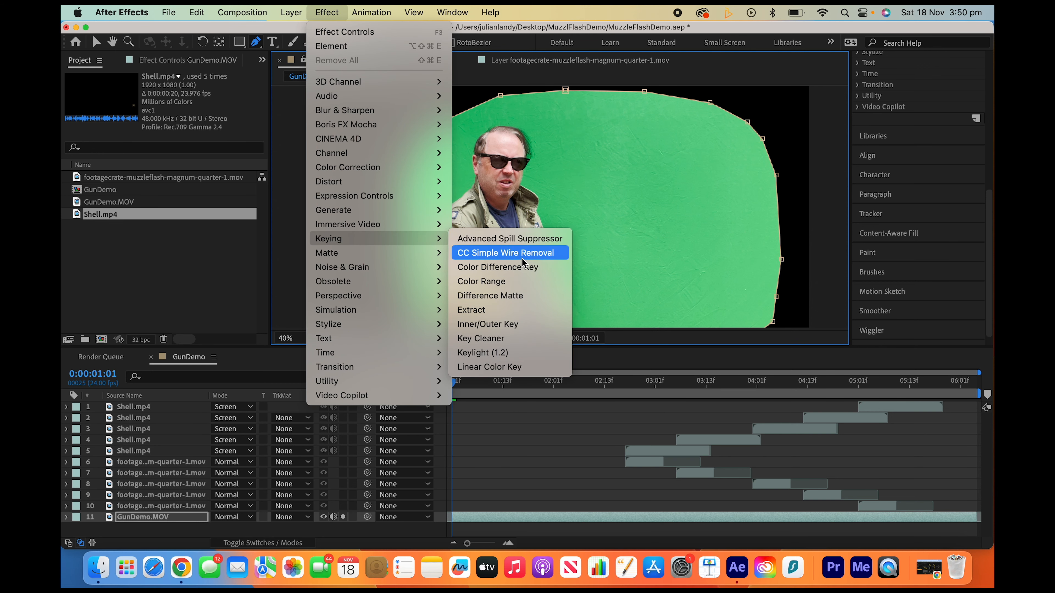
pyautogui.click(502, 353)
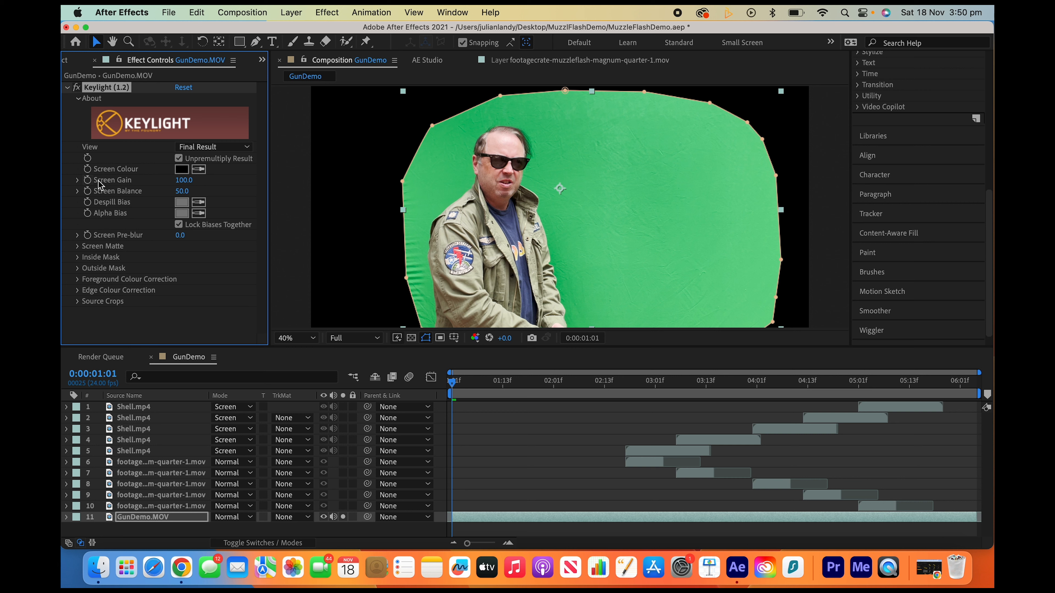
pyautogui.click(200, 170)
pyautogui.click(575, 226)
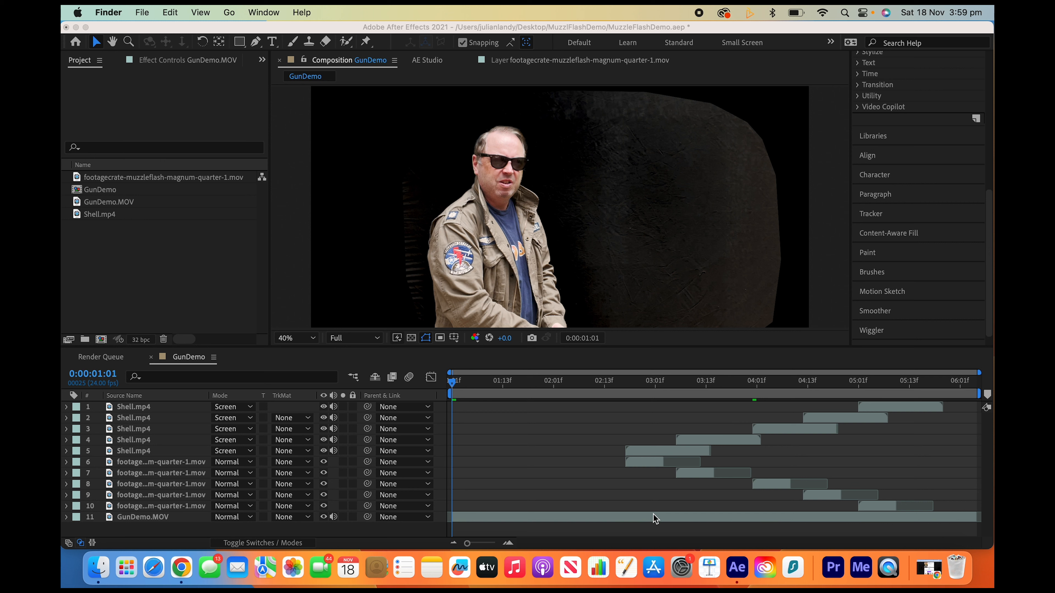
# Step: Import Hallway.jpg from the Desktop as footage and place it in the GunDemo timeline beneath the GunDemo.MOV layer
pyautogui.press('.')
pyautogui.press('.')
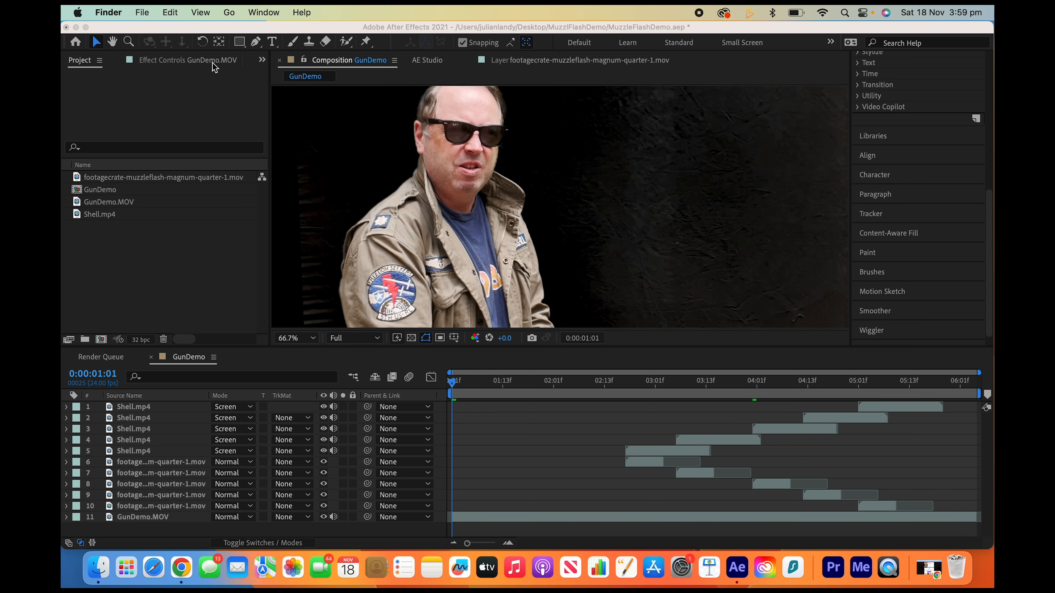
pyautogui.click(308, 337)
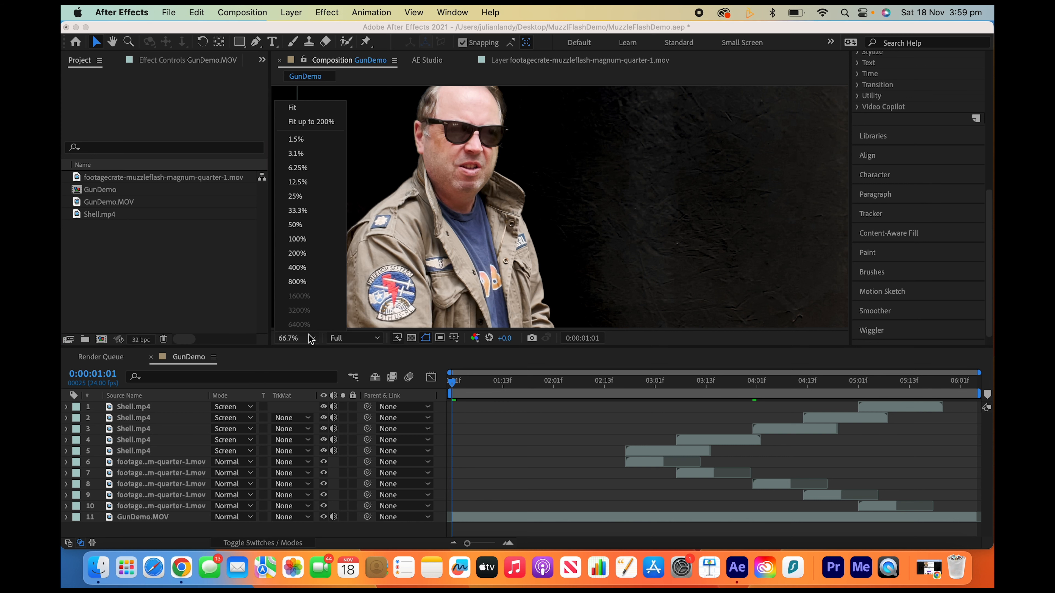
pyautogui.click(314, 109)
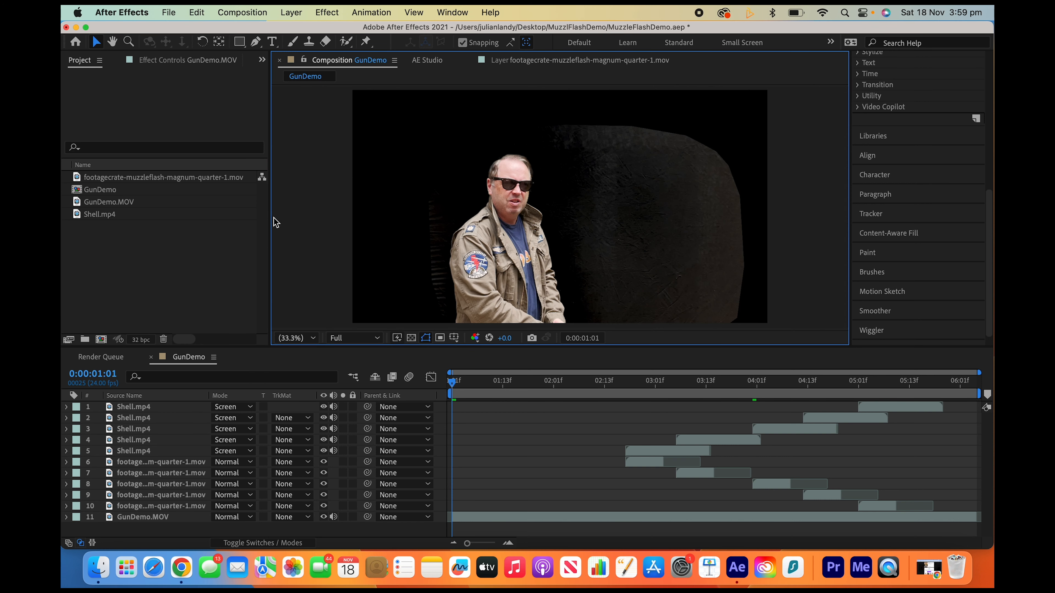
pyautogui.click(167, 17)
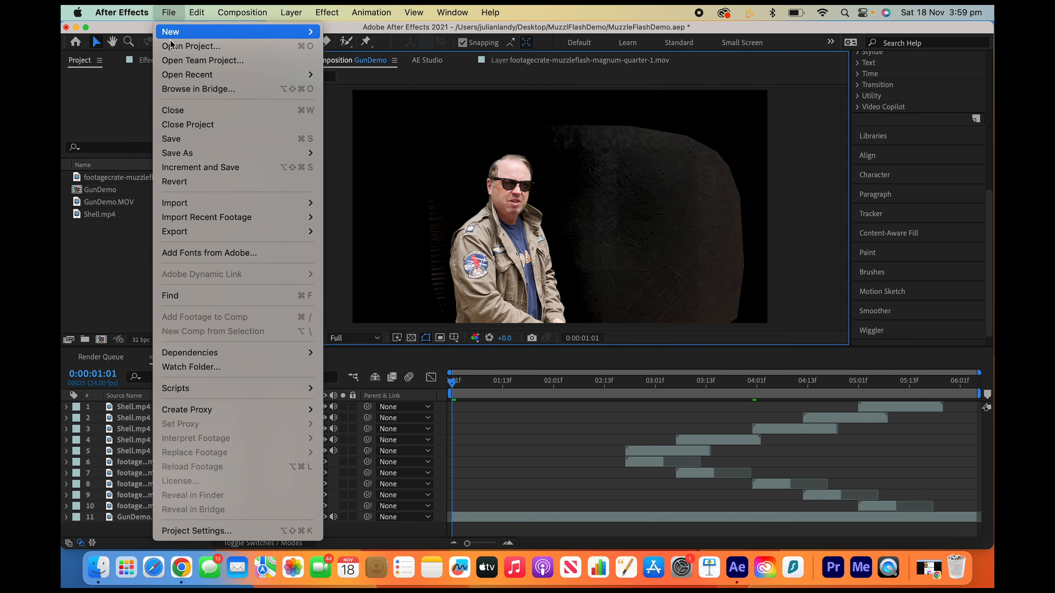
pyautogui.moveTo(209, 204)
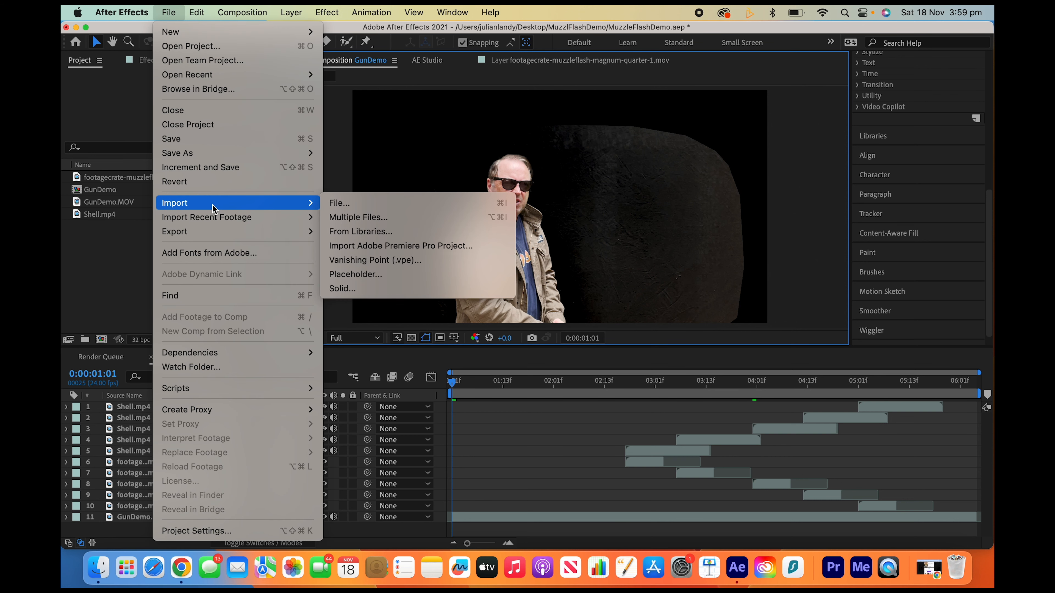
pyautogui.click(349, 204)
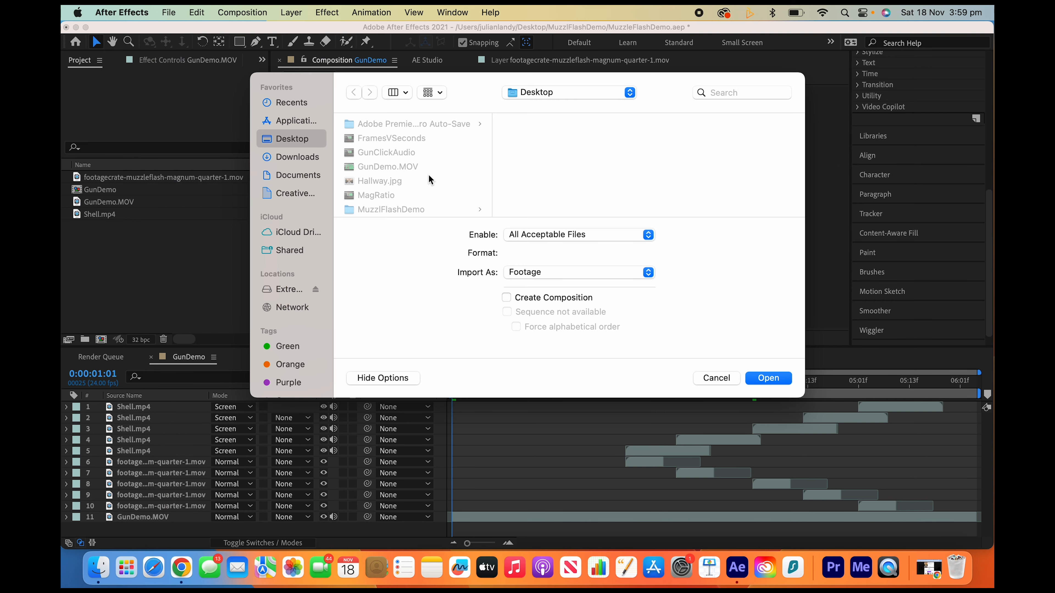
pyautogui.click(383, 183)
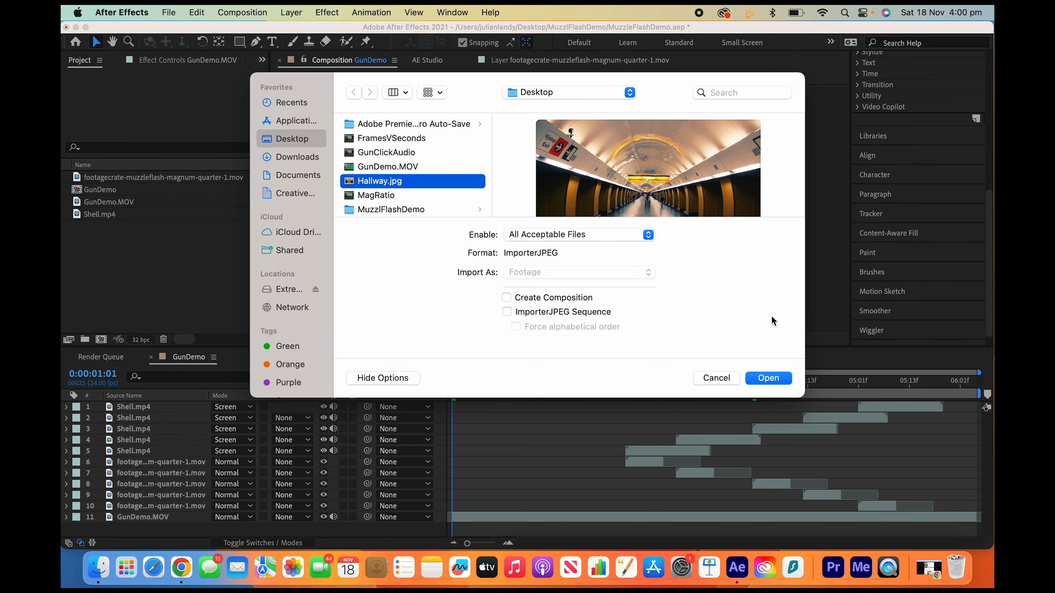
pyautogui.click(769, 378)
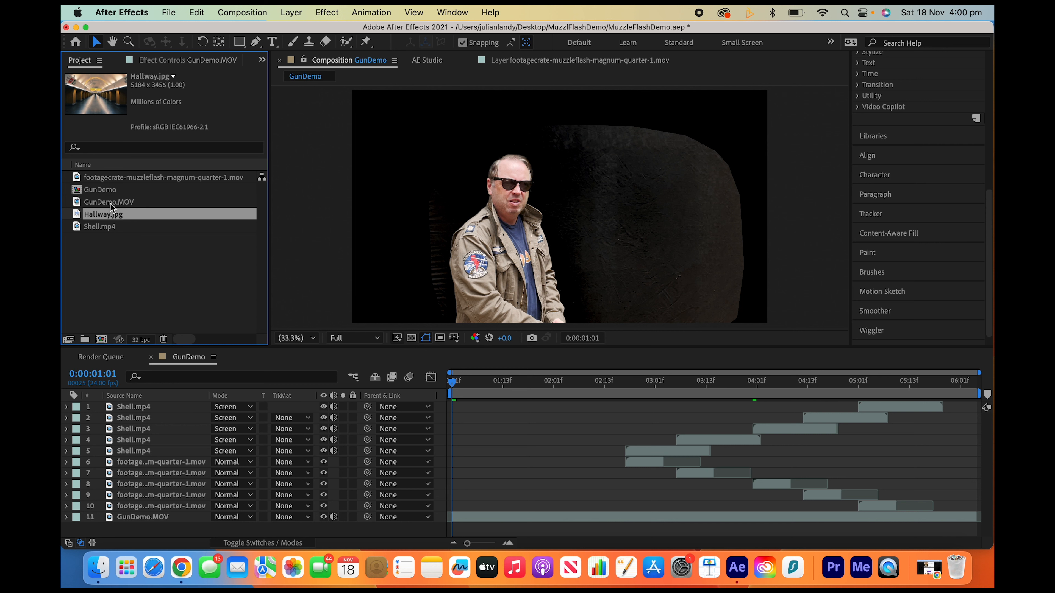
pyautogui.moveTo(130, 219); pyautogui.dragTo(132, 528)
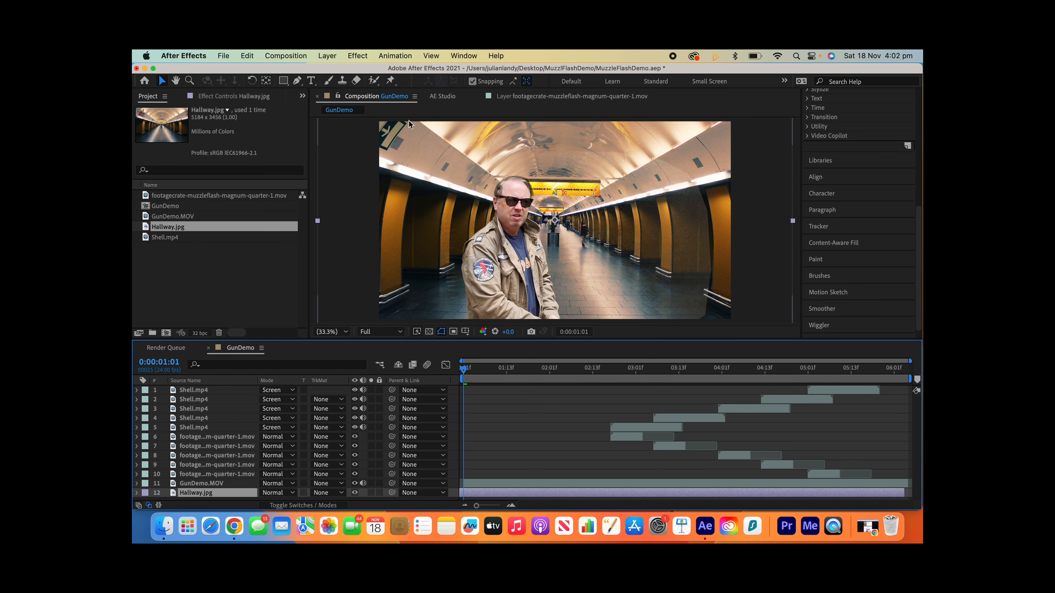
# Step: Send the GunDemo composition to the Render Queue with Pre-render and start the render
pyautogui.click(287, 56)
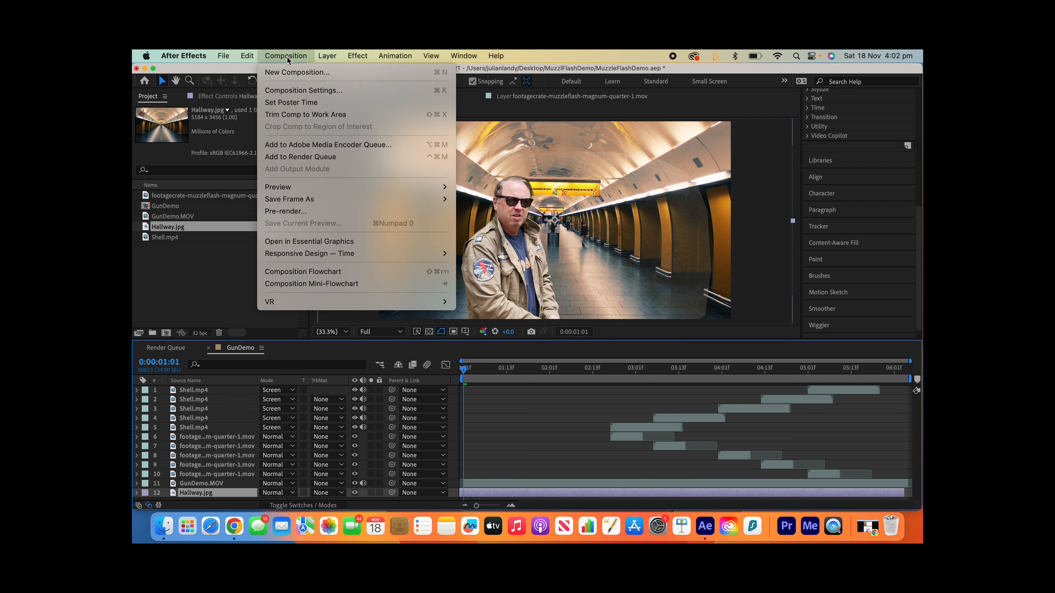
pyautogui.click(301, 213)
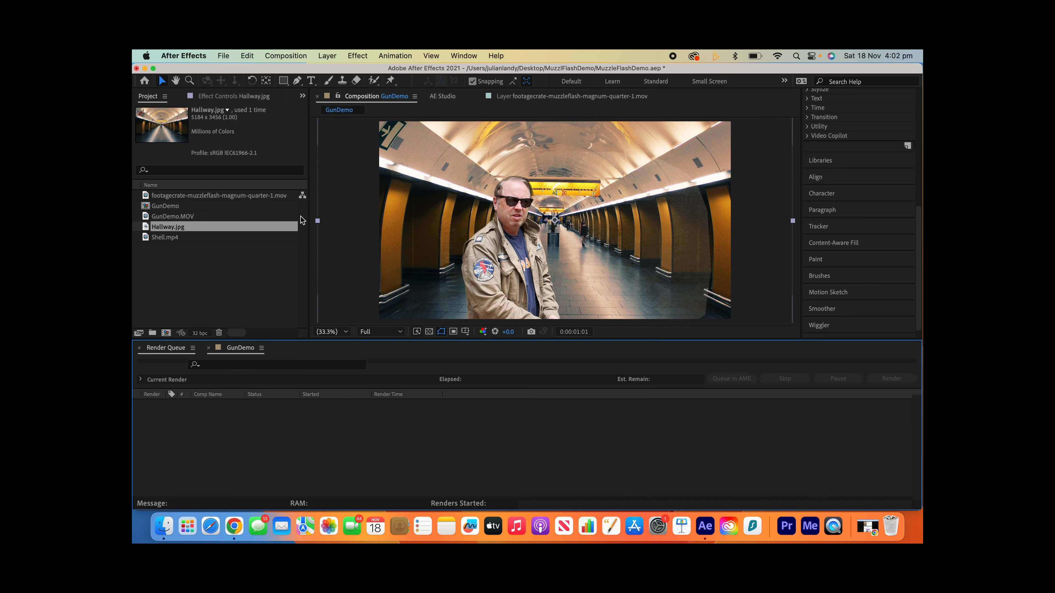
pyautogui.click(890, 380)
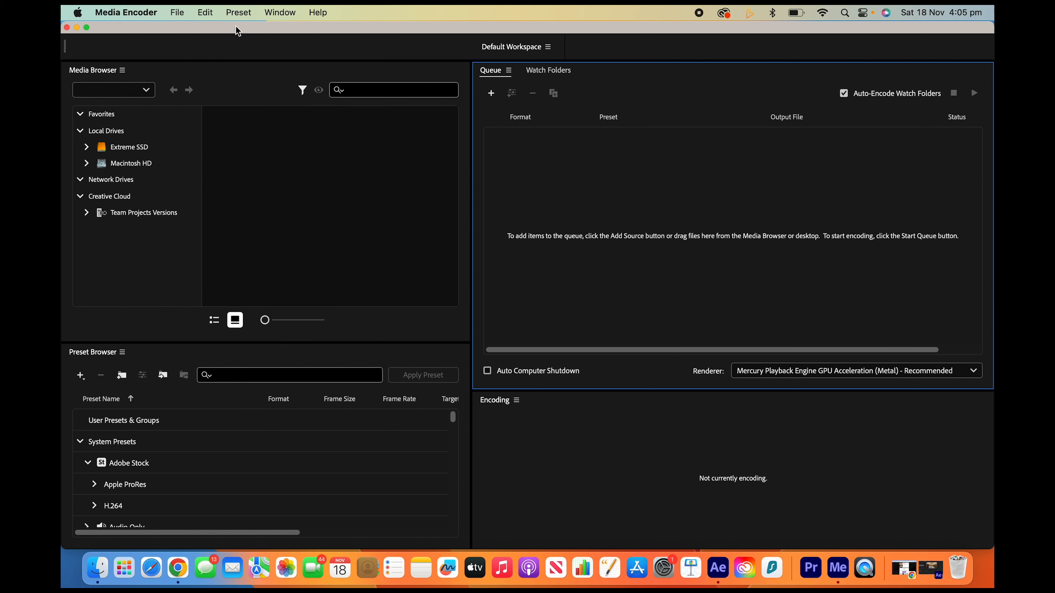
# Step: In Media Encoder, add GunDemo_1.mov from the Desktop as a source and start encoding it as H.264 with Match Source - Adaptive High Bitrate
pyautogui.click(177, 14)
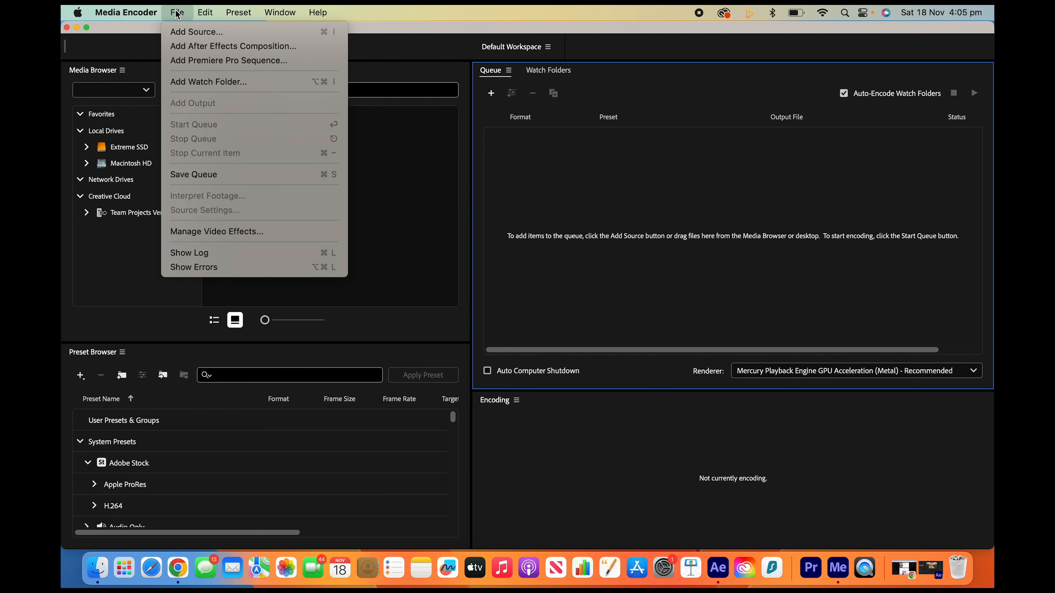
pyautogui.click(189, 32)
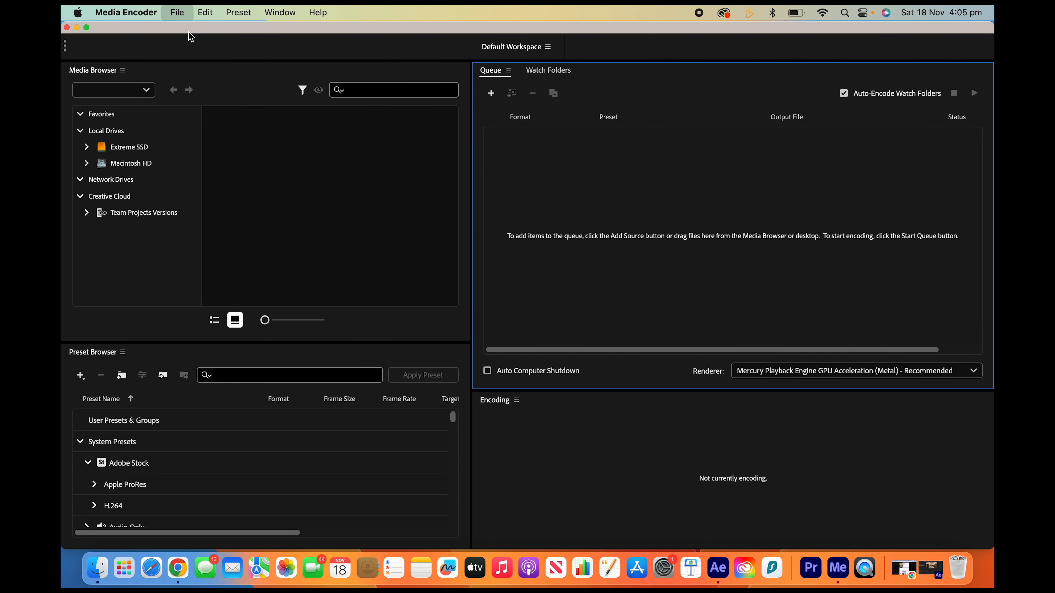
pyautogui.click(309, 150)
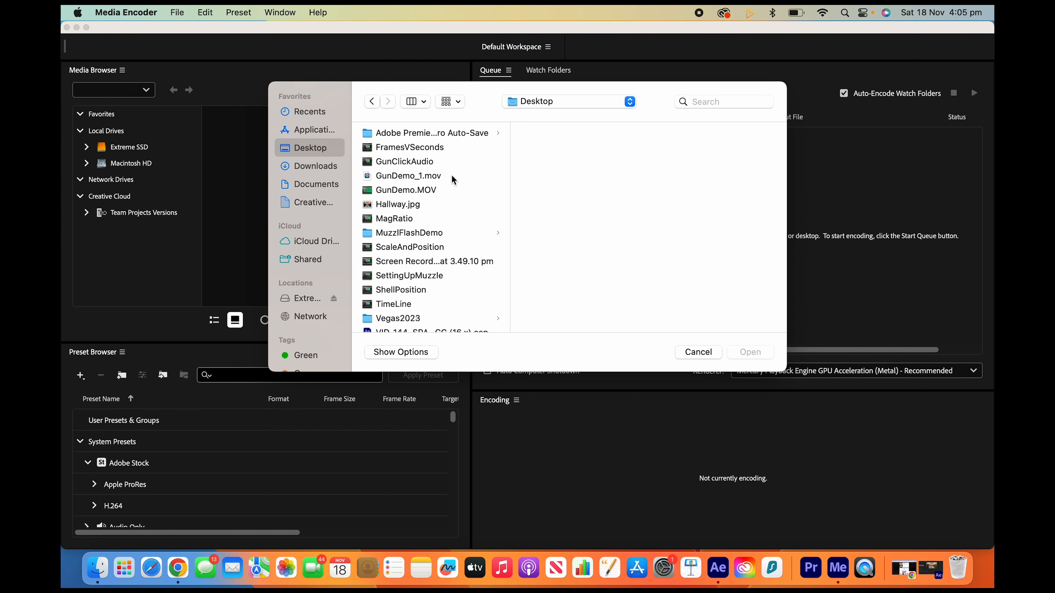
pyautogui.click(389, 179)
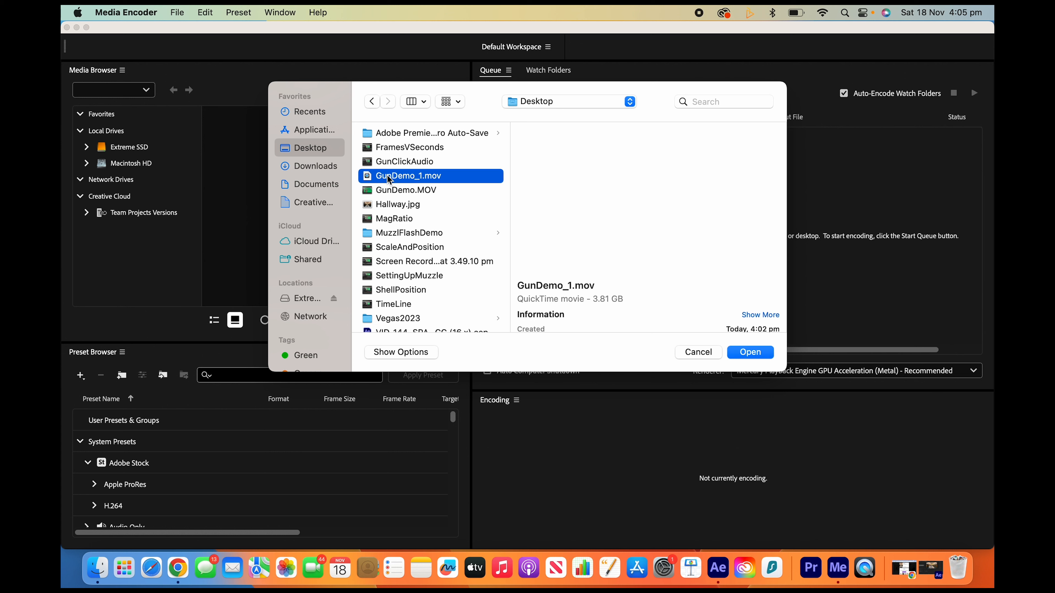
pyautogui.click(751, 354)
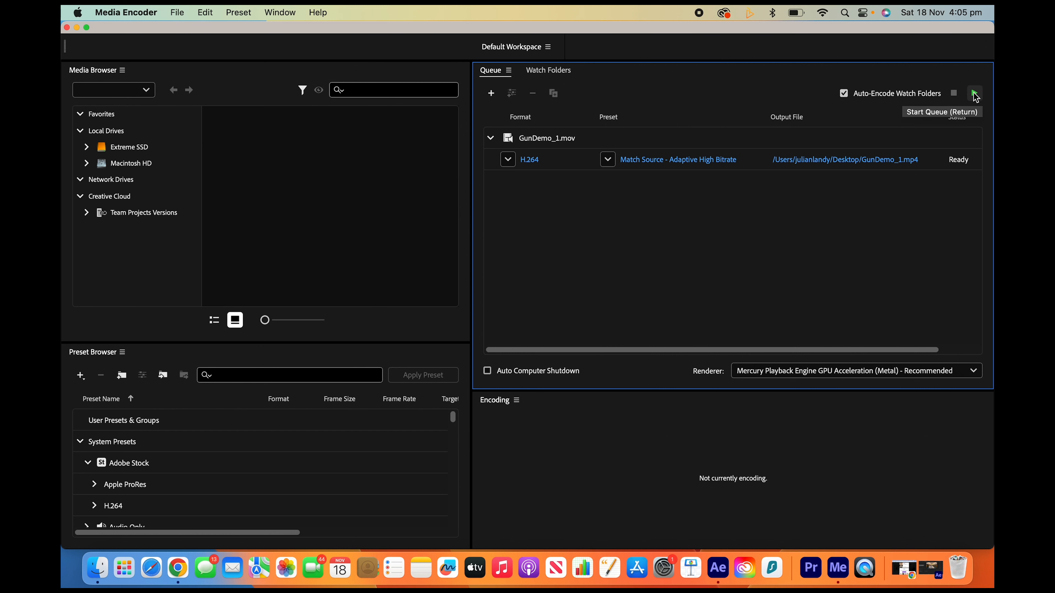
pyautogui.click(974, 94)
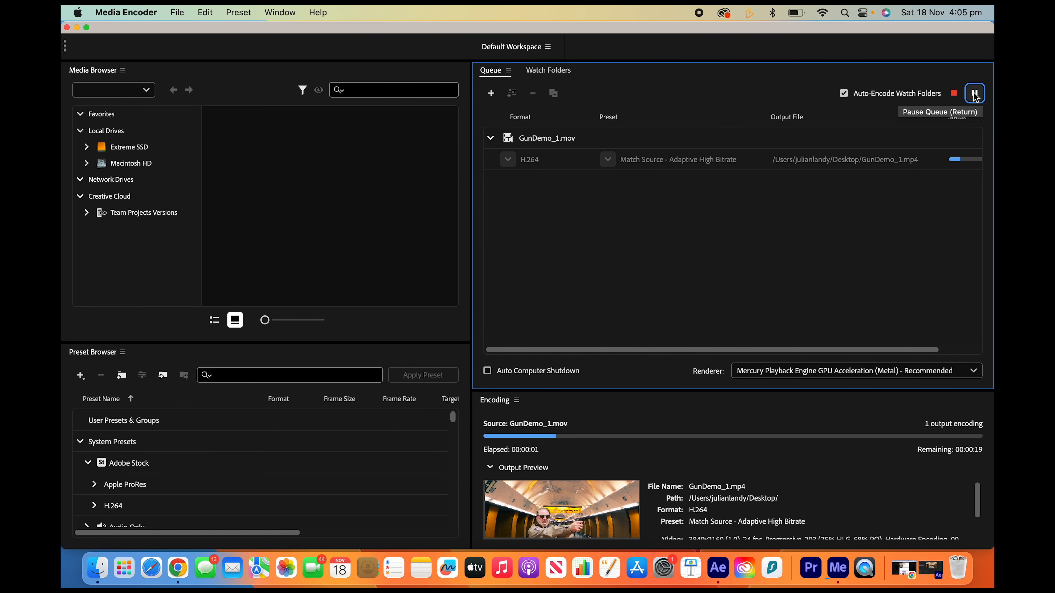